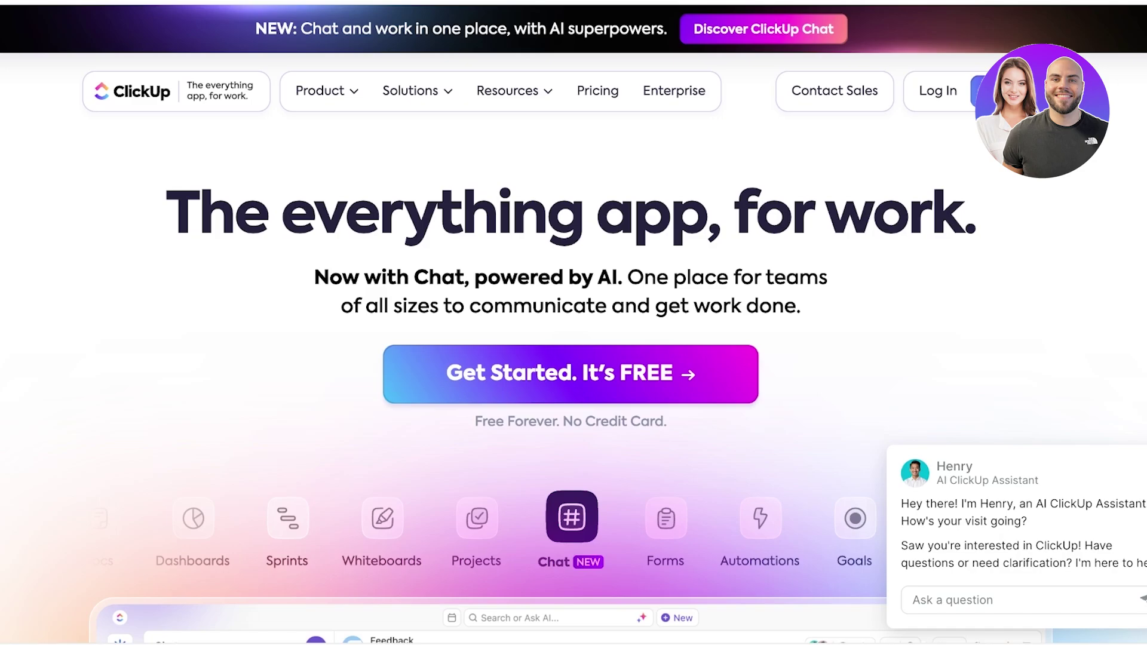
Step: Scroll down the ClickUp homepage before reaching the prefilled Welcome back login form
{"action": "scroll", "coordinate": [574, 324], "scroll_direction": "down", "scroll_amount": 1}
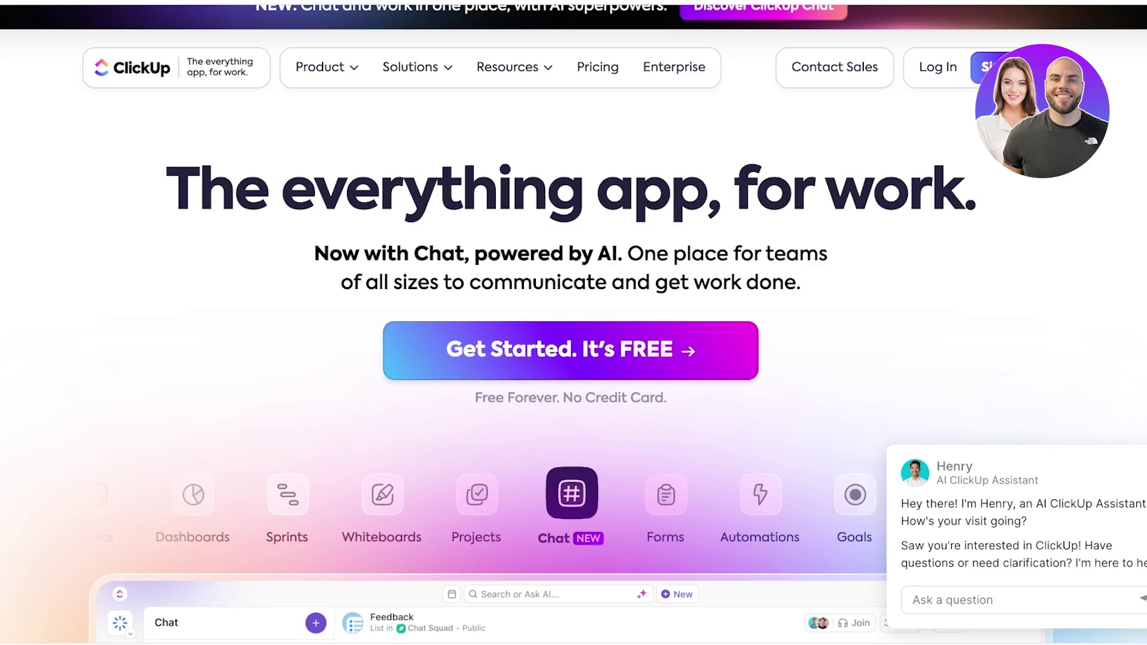
{"action": "scroll", "coordinate": [574, 324], "scroll_direction": "down", "scroll_amount": 1}
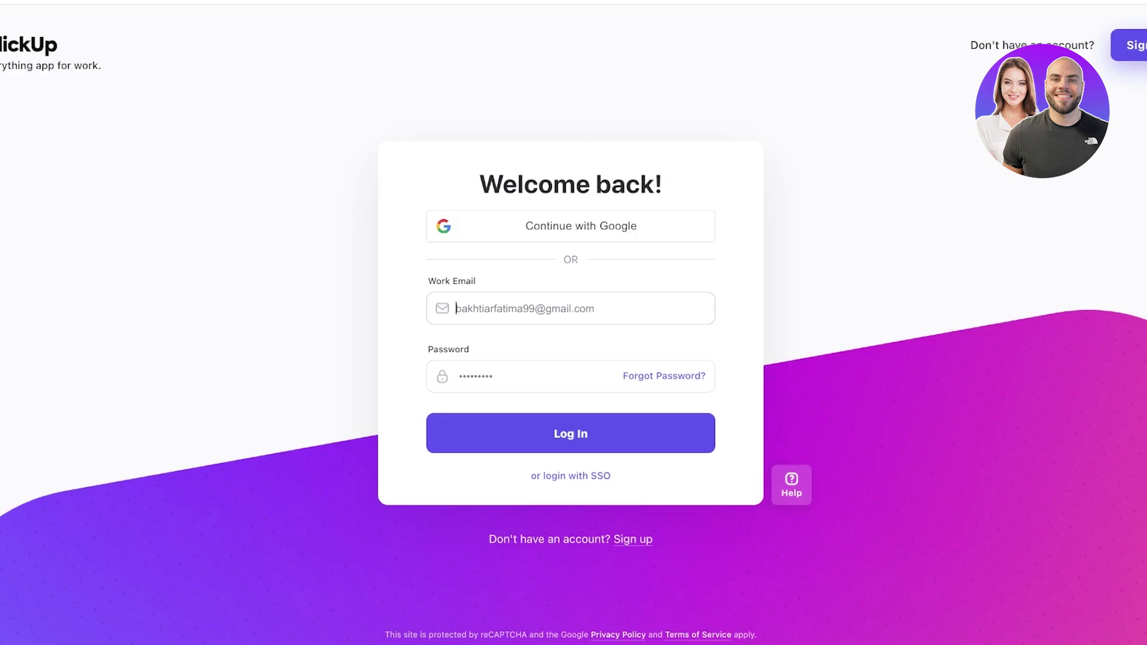
Step: Log in to ClickUp, dismiss the survey popup, and create a space named 'gt'
{"action": "key", "text": "Return"}
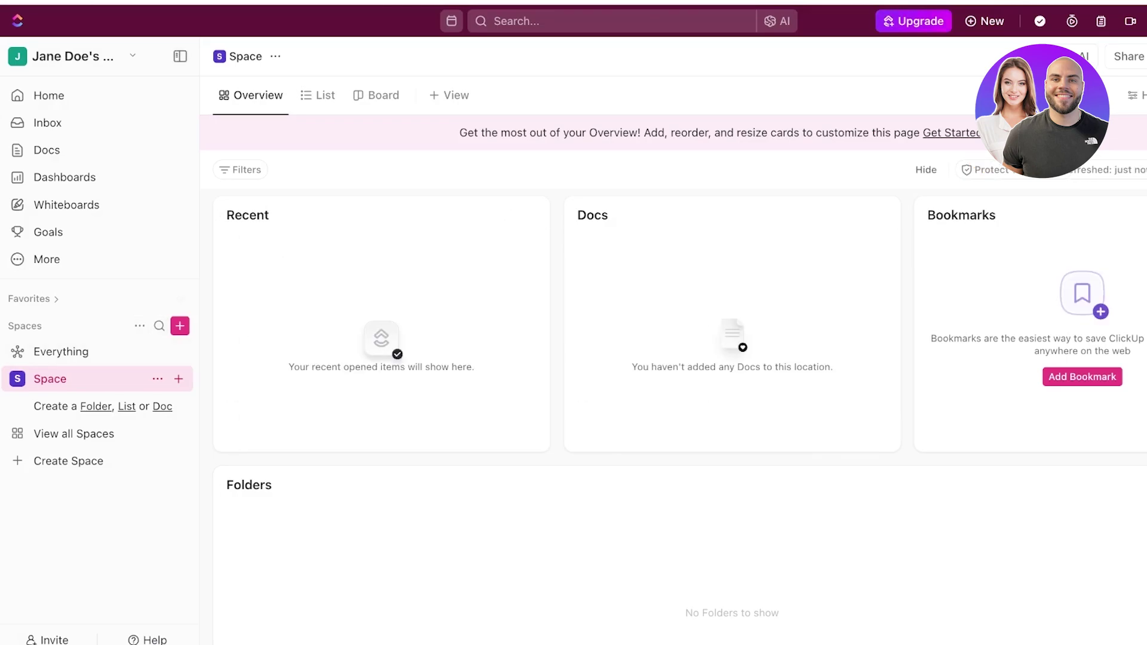
{"action": "key", "text": "Escape"}
{"action": "left_click", "coordinate": [180, 326]}
{"action": "type", "text": "gt"}
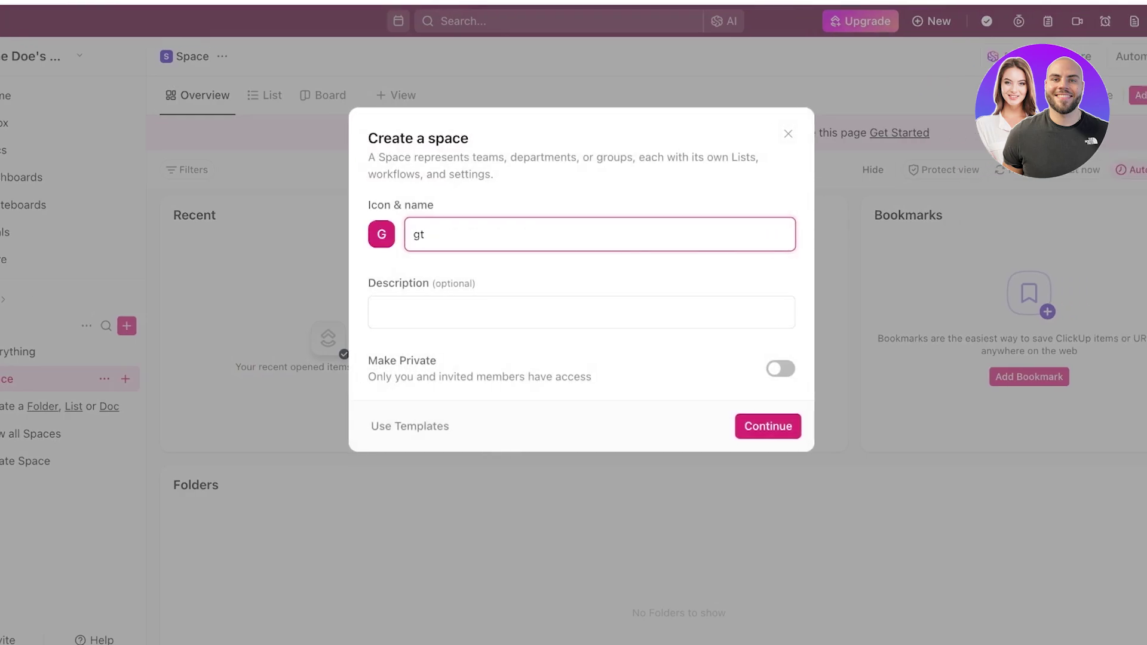
{"action": "left_click", "coordinate": [769, 426]}
{"action": "left_click", "coordinate": [757, 608]}
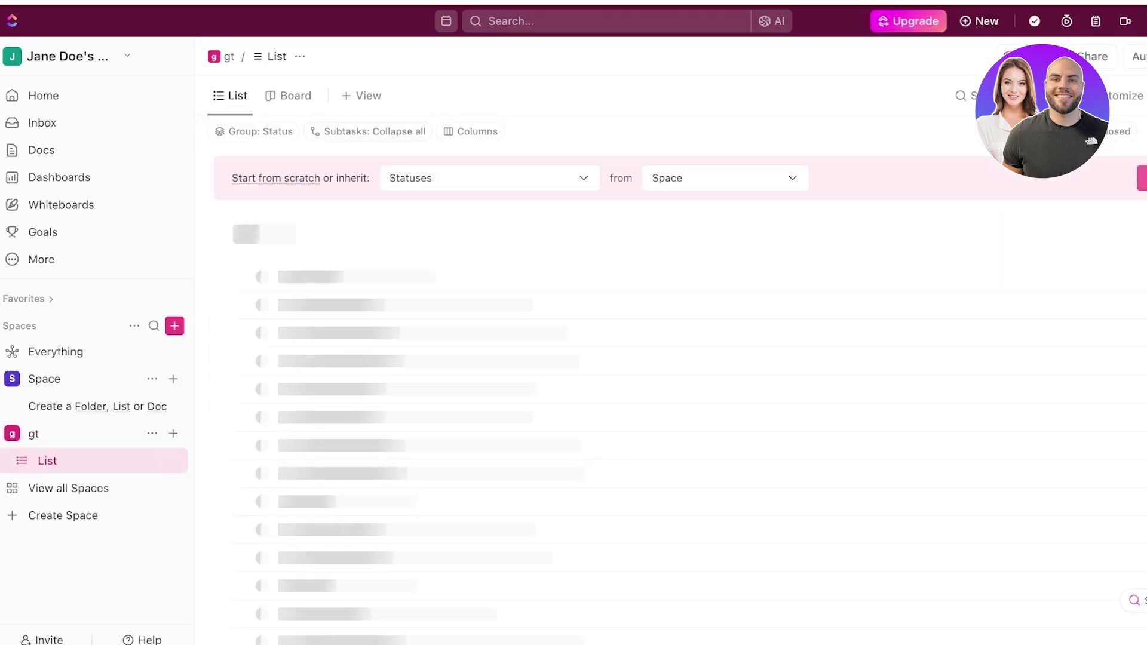
Step: Switch the gt list to Board view and add 'CREATE A CONTENT SCHEDULE' under TO DO
{"action": "left_click", "coordinate": [289, 97]}
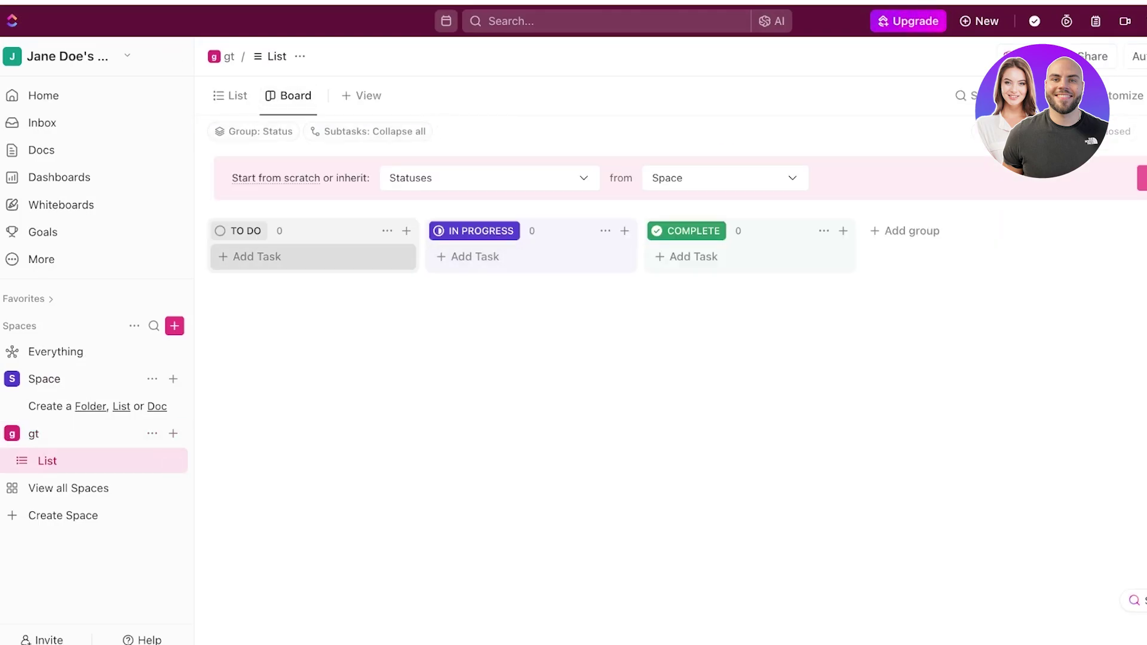
{"action": "left_click", "coordinate": [251, 256]}
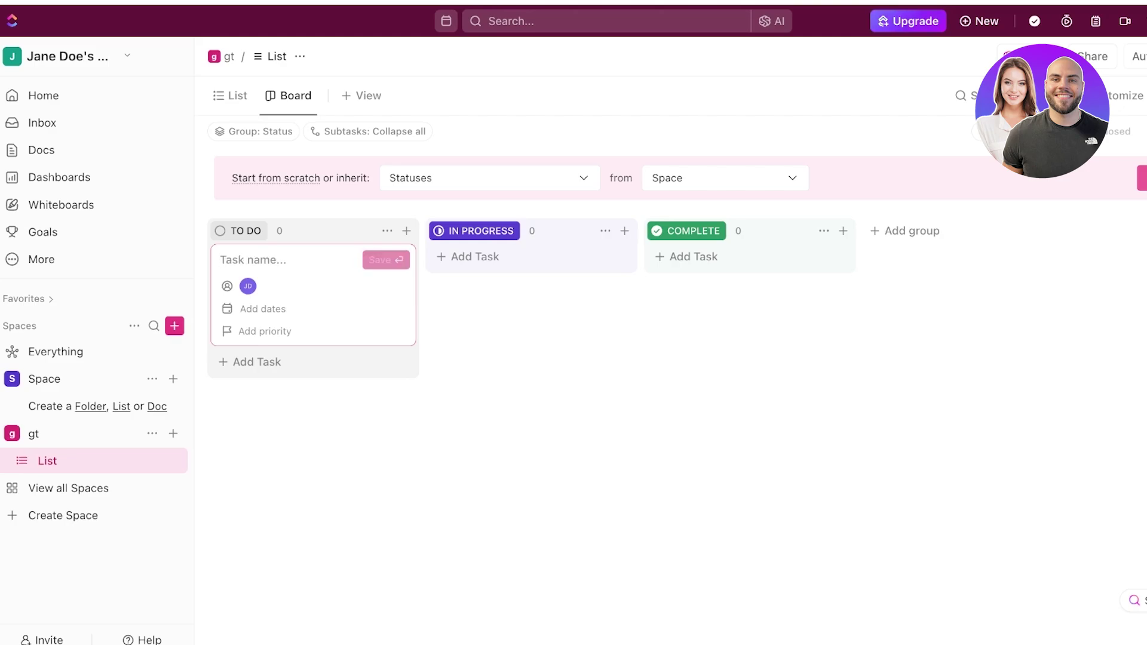
{"action": "type", "text": "CREATE A CONTENT SCHEDULE"}
{"action": "key", "text": "Return"}
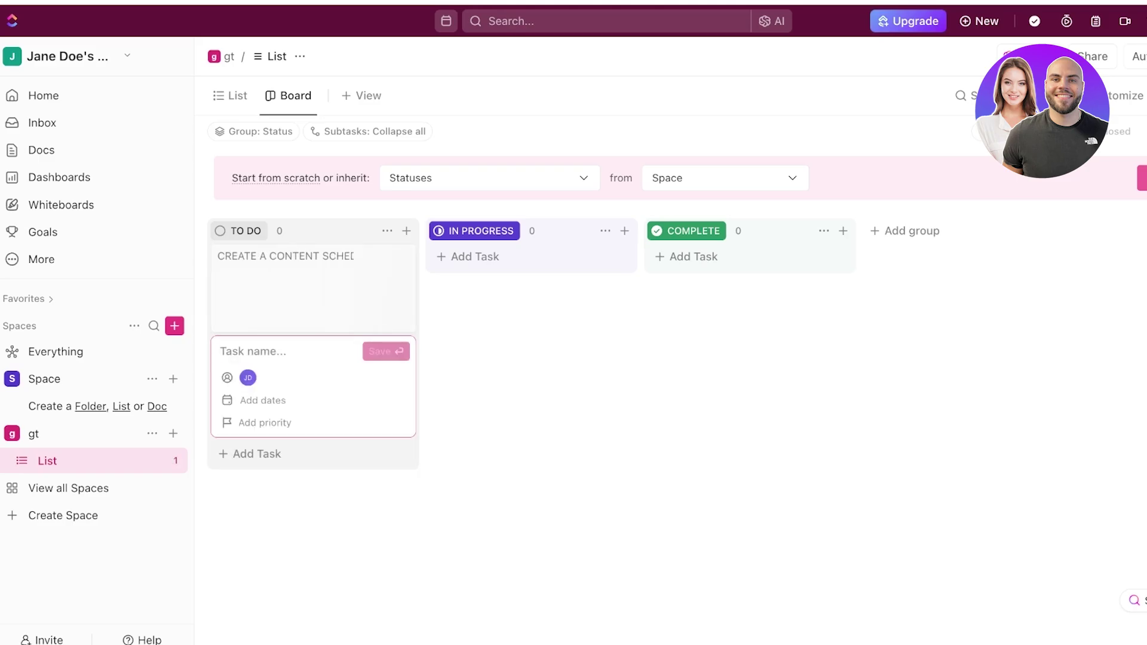
{"action": "key", "text": "Escape"}
Step: Open the CREATE A CONTENT SCHEDULE task, scroll through its details, then close it
{"action": "key", "text": "1"}
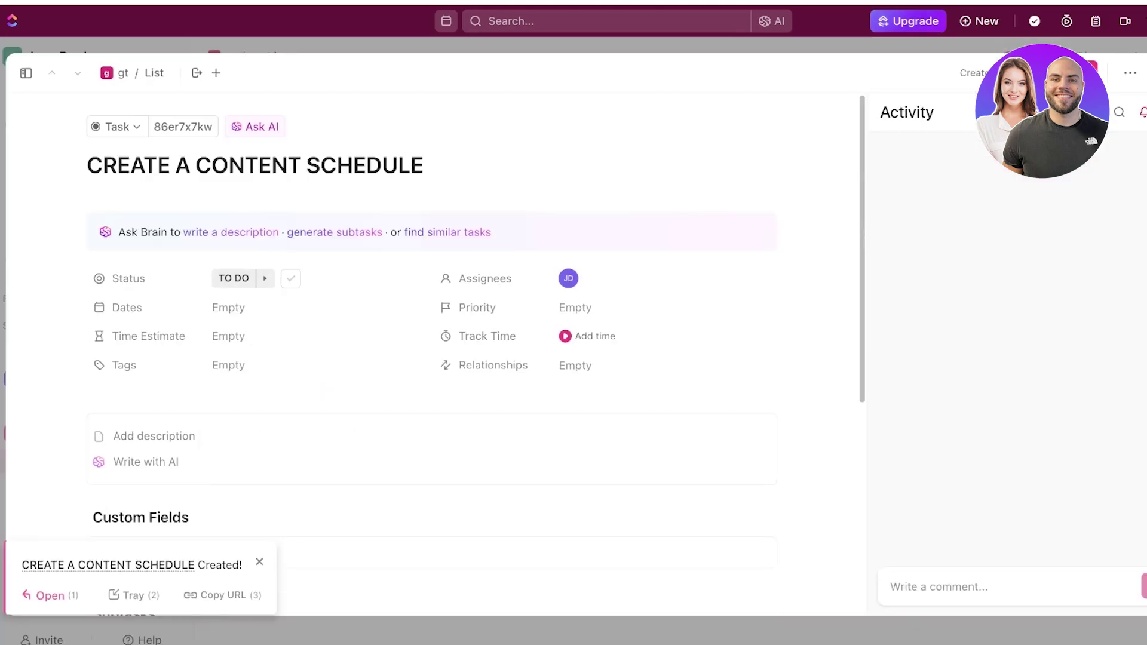
{"action": "scroll", "coordinate": [358, 358], "scroll_direction": "down", "scroll_amount": 3}
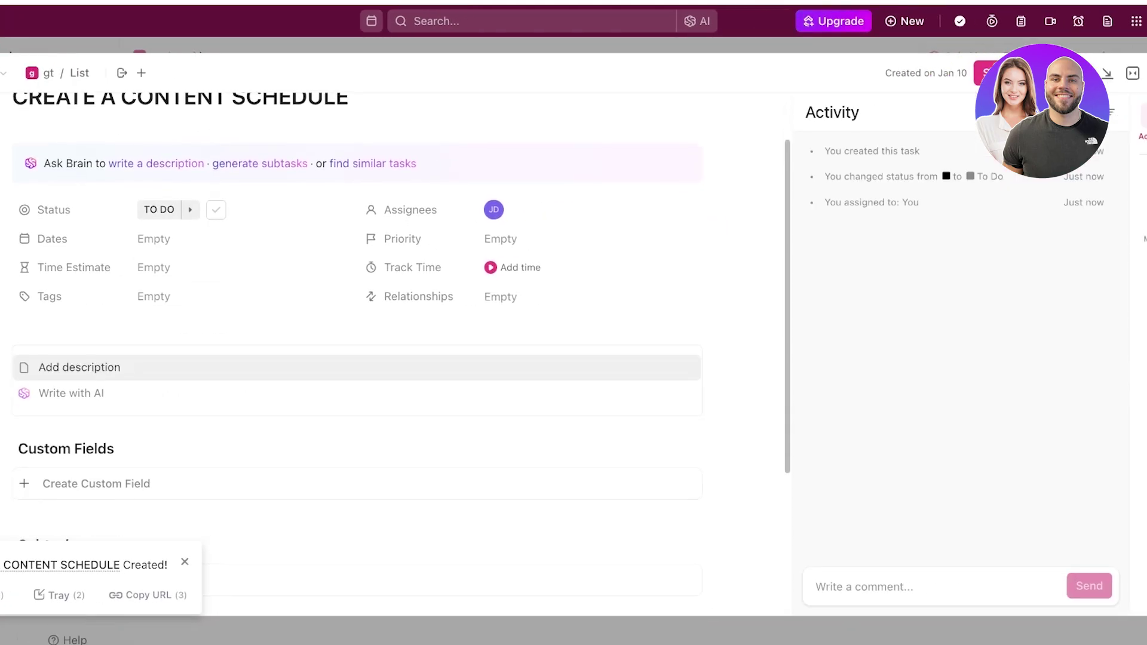
{"action": "scroll", "coordinate": [358, 358], "scroll_direction": "down", "scroll_amount": 2}
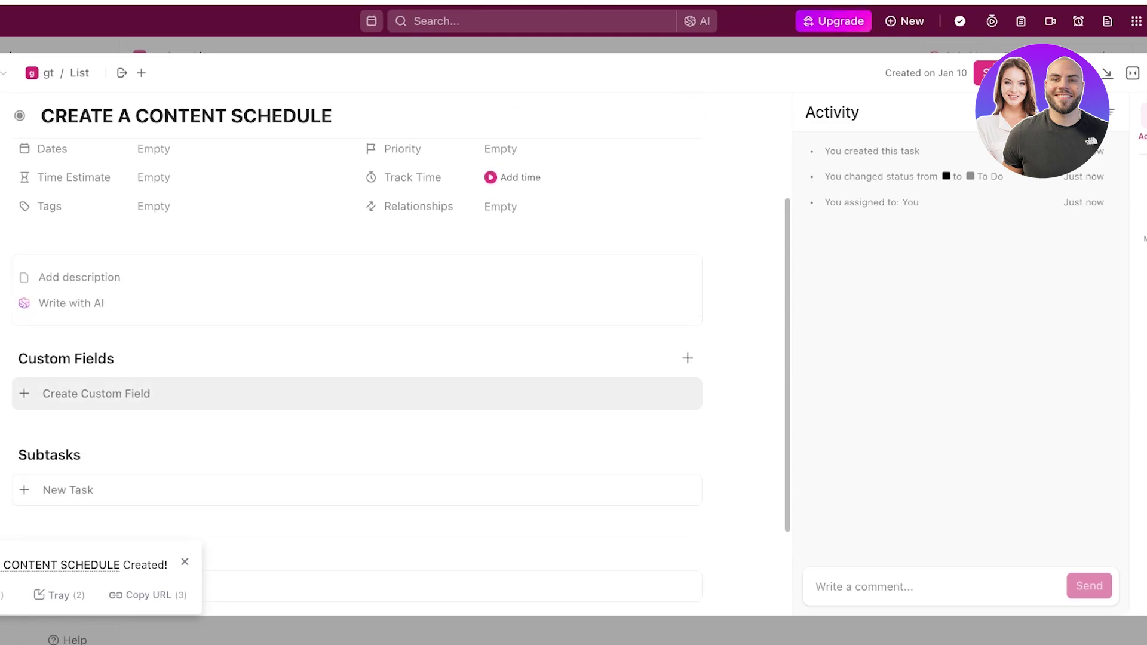
{"action": "scroll", "coordinate": [358, 413], "scroll_direction": "down", "scroll_amount": 2}
{"action": "scroll", "coordinate": [359, 418], "scroll_direction": "down", "scroll_amount": 2}
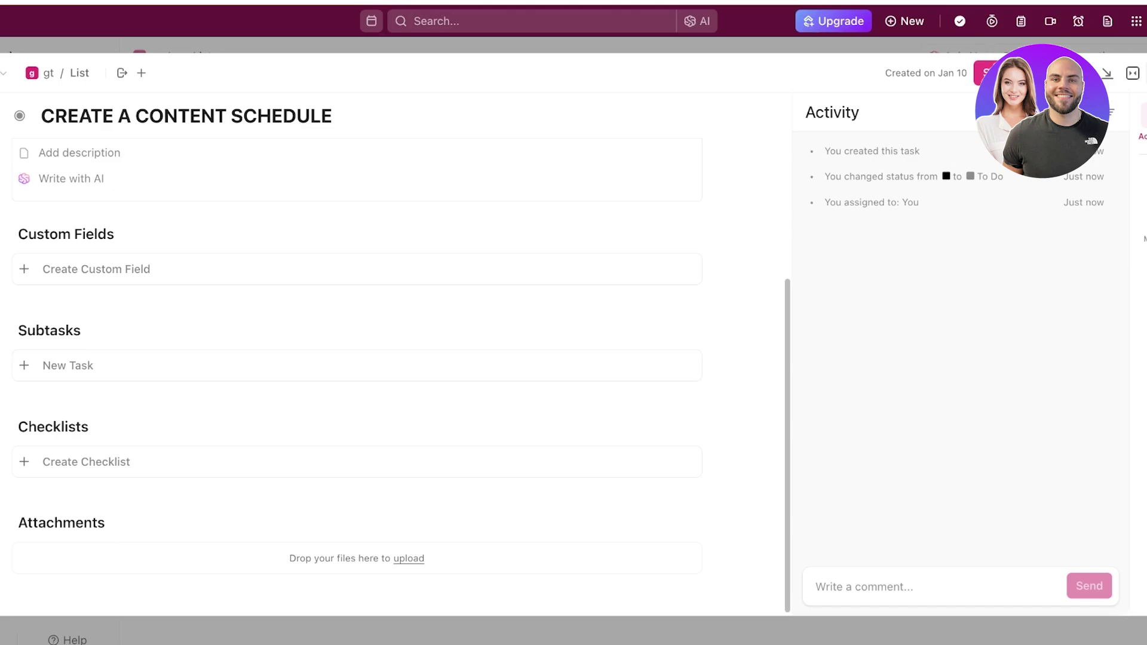
{"action": "key", "text": "Escape"}
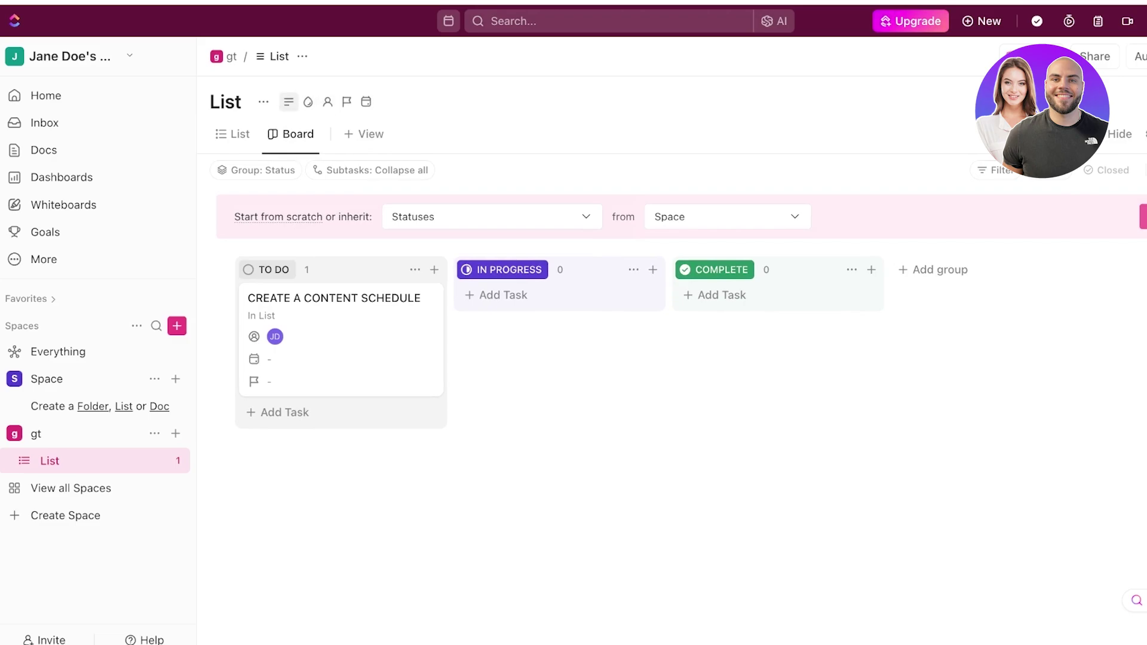
Step: Visit the other space and Dashboards page, then open Automations for the gt space
{"action": "left_click", "coordinate": [46, 379]}
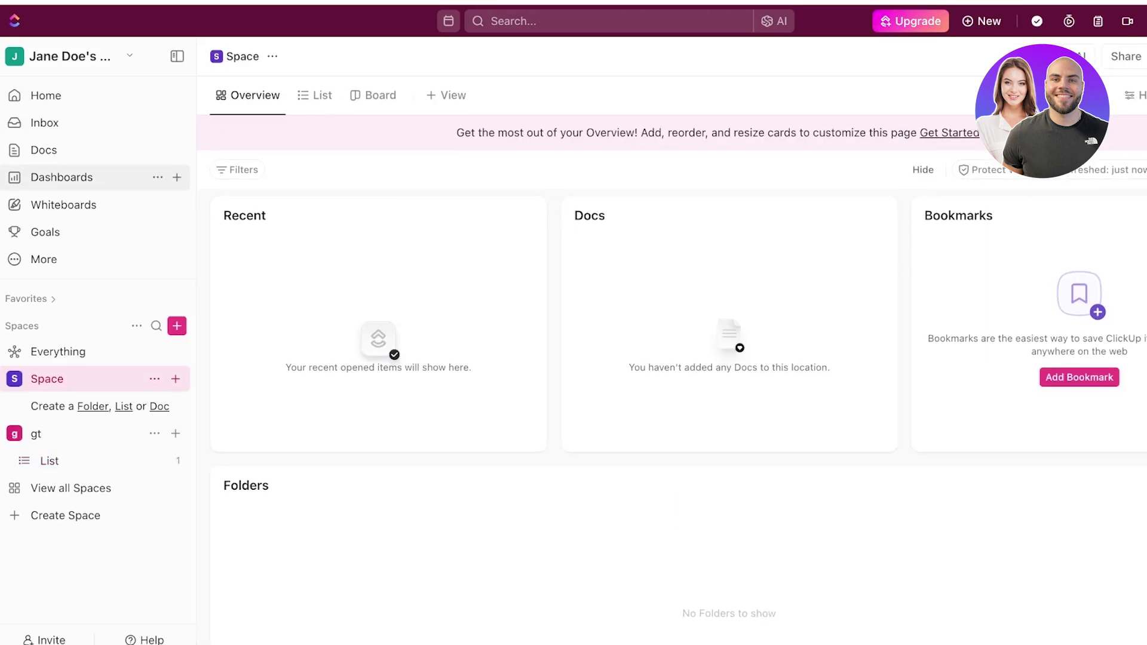
{"action": "left_click", "coordinate": [62, 177]}
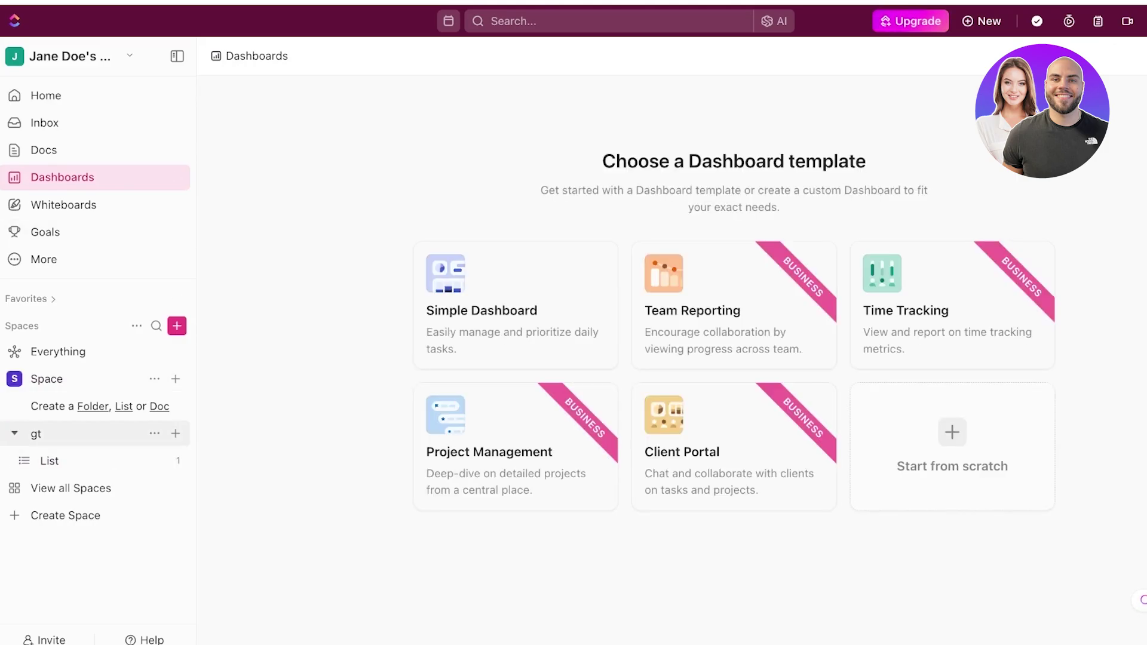
{"action": "left_click", "coordinate": [60, 434]}
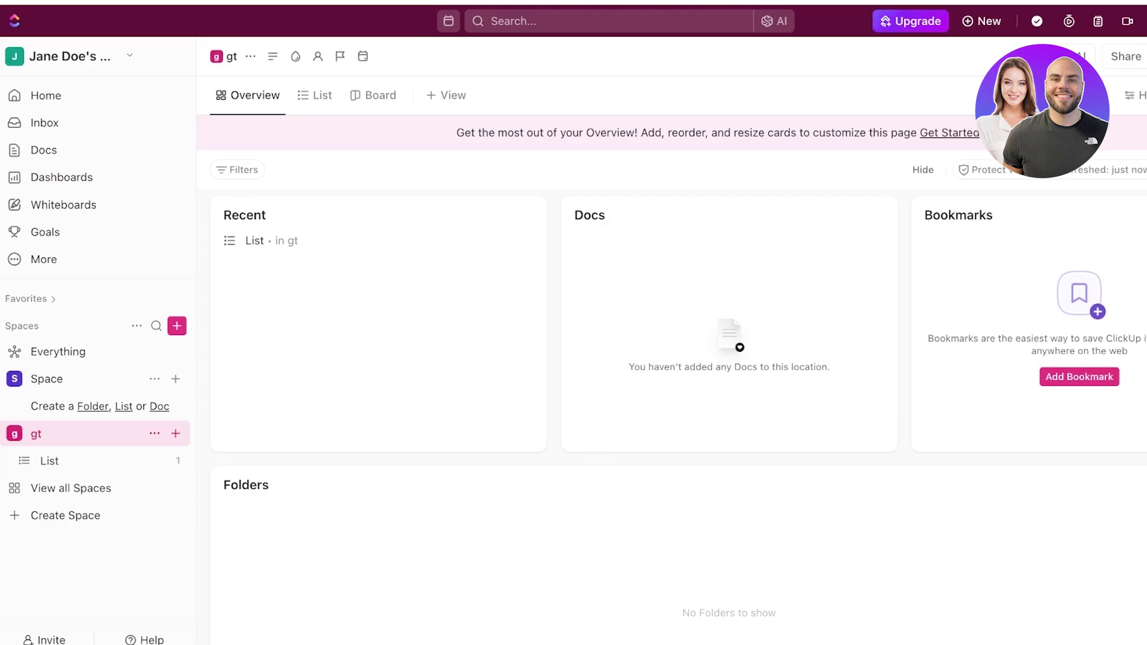
{"action": "left_click", "coordinate": [1051, 56]}
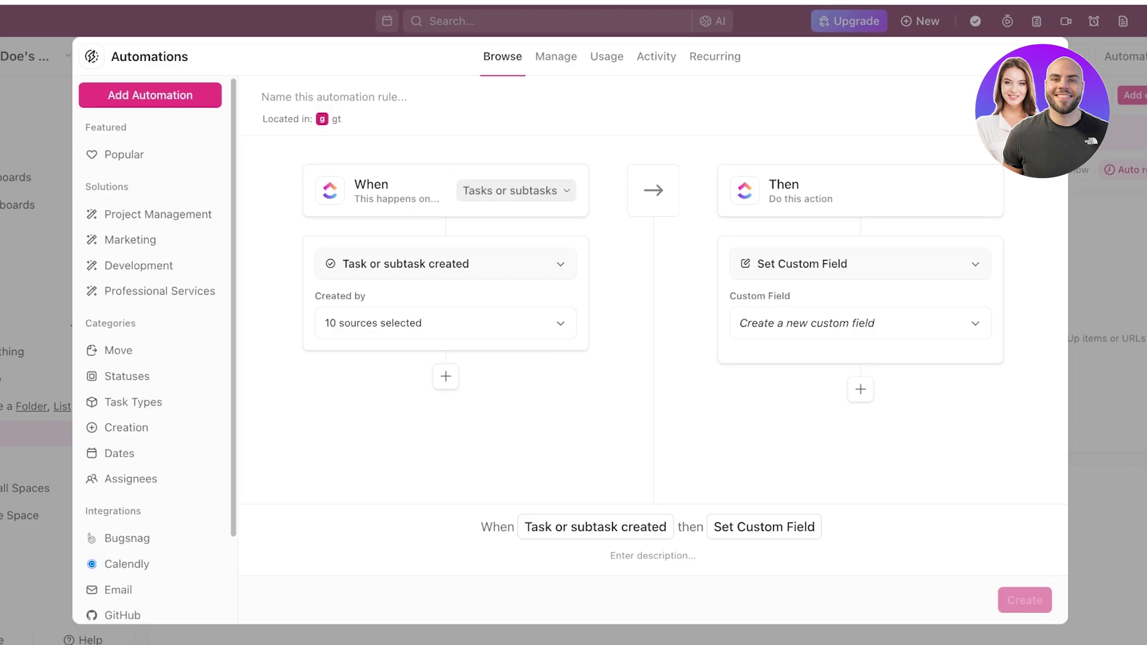
Step: Review the Project Management automation templates, then close the Automations window
{"action": "left_click", "coordinate": [158, 214]}
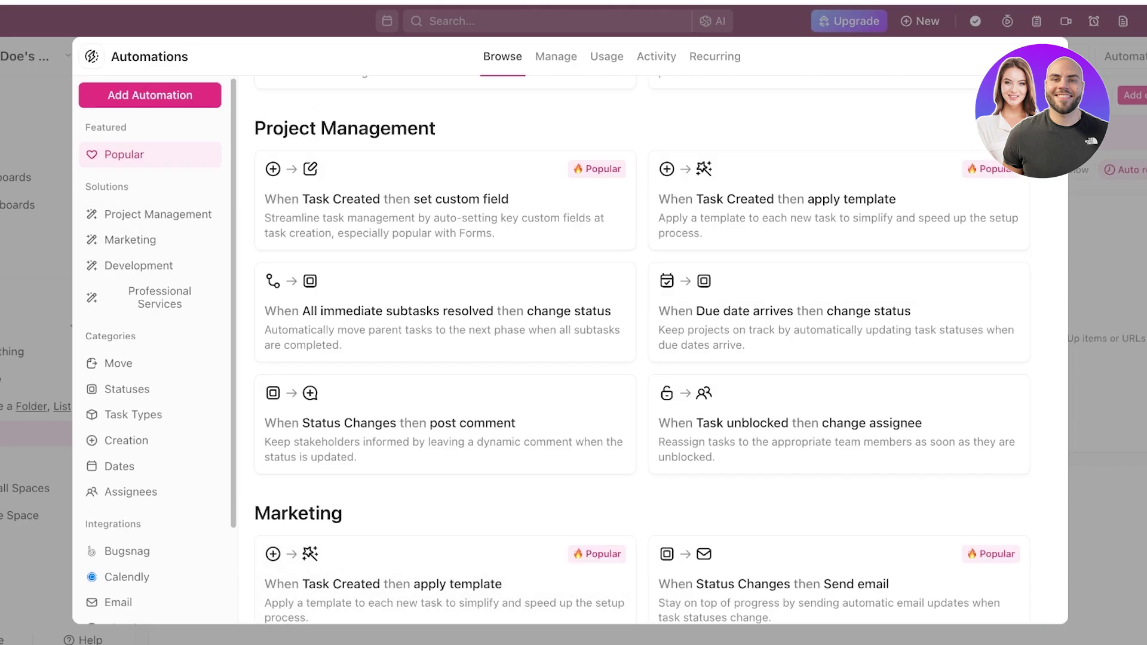
{"action": "key", "text": "Escape"}
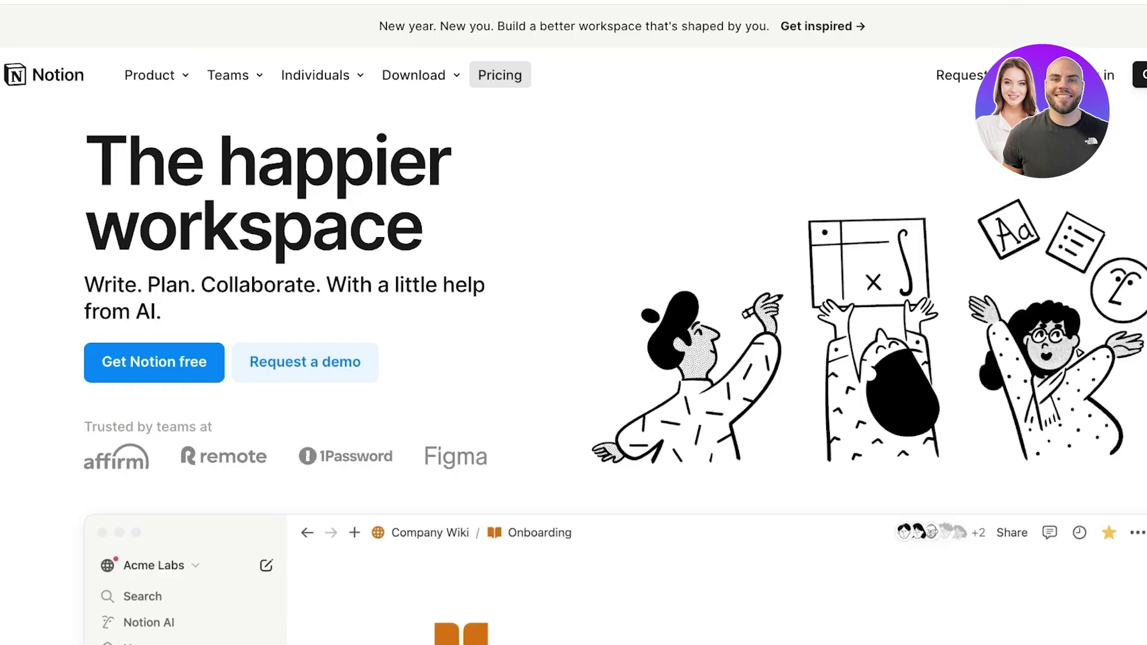
Step: Highlight the customer logo row and scroll down the Notion homepage
{"action": "left_click_drag", "start_coordinate": [84, 458], "coordinate": [491, 458]}
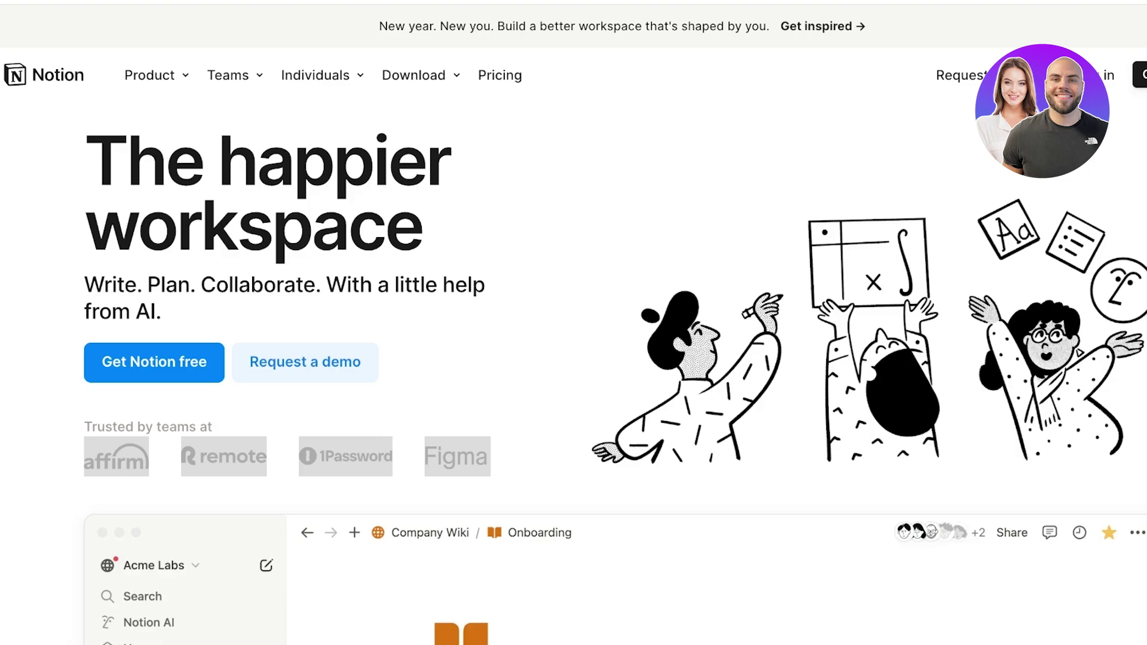
{"action": "scroll", "coordinate": [574, 331], "scroll_direction": "down", "scroll_amount": 1}
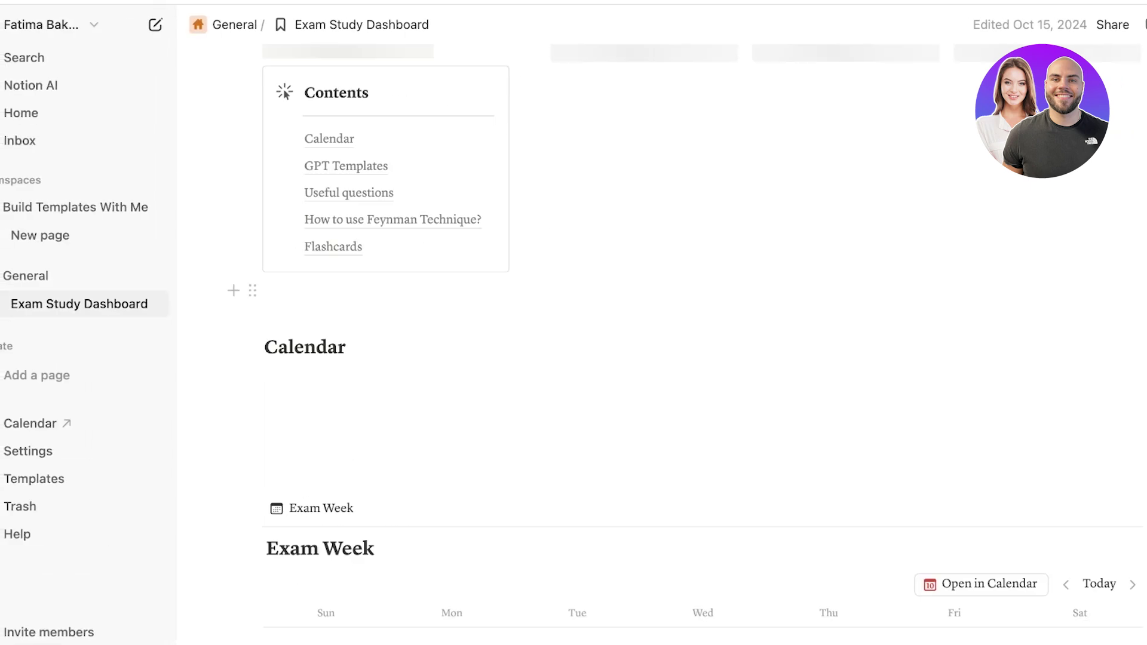
Step: Scroll to the Exam Week calendar, then open New page under Build Templates With Me
{"action": "scroll", "coordinate": [699, 347], "scroll_direction": "down", "scroll_amount": 2}
{"action": "scroll", "coordinate": [699, 348], "scroll_direction": "down", "scroll_amount": 3}
{"action": "scroll", "coordinate": [669, 287], "scroll_direction": "up", "scroll_amount": 3}
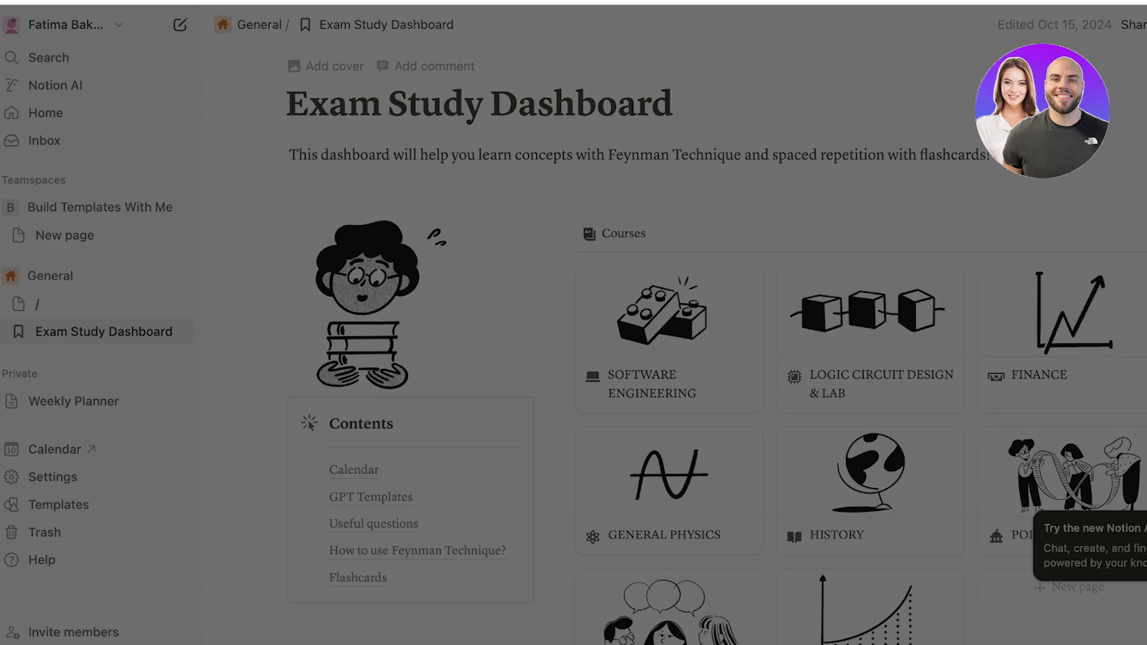
{"action": "scroll", "coordinate": [700, 347], "scroll_direction": "down", "scroll_amount": 7}
{"action": "scroll", "coordinate": [700, 346], "scroll_direction": "down", "scroll_amount": 3}
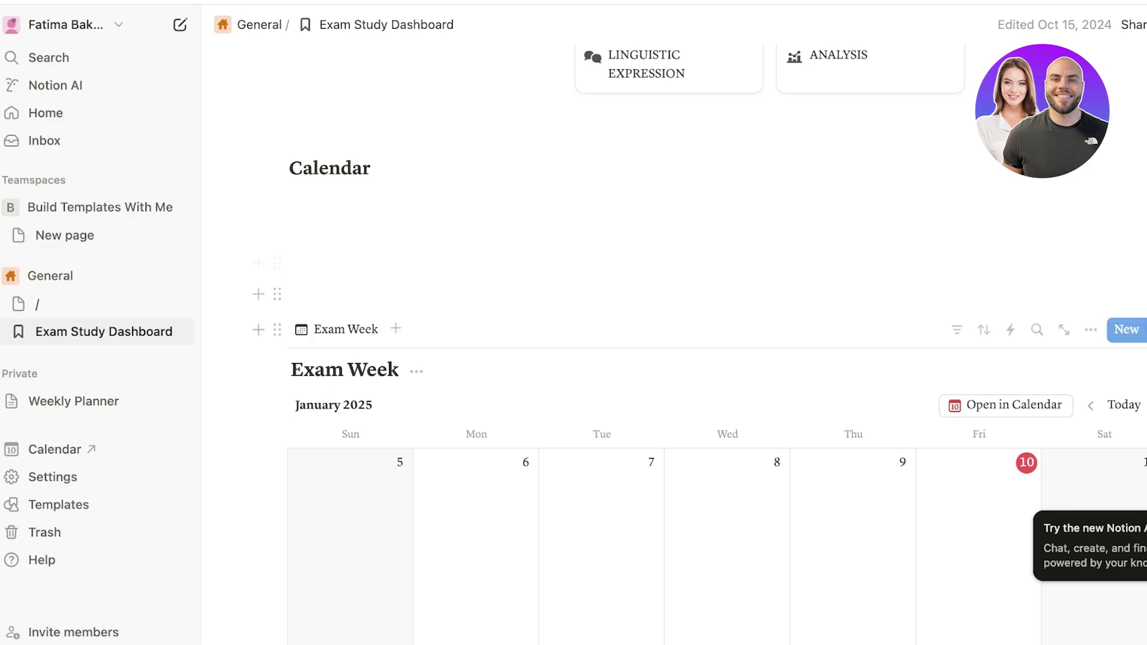
{"action": "left_click", "coordinate": [78, 207]}
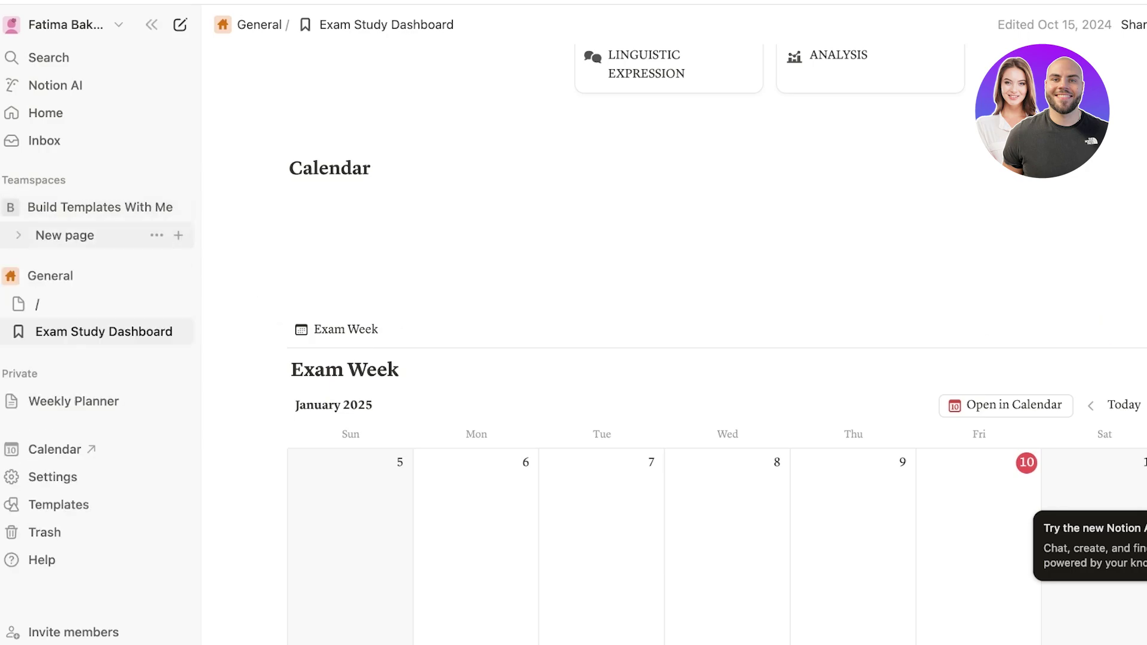
{"action": "left_click", "coordinate": [65, 236]}
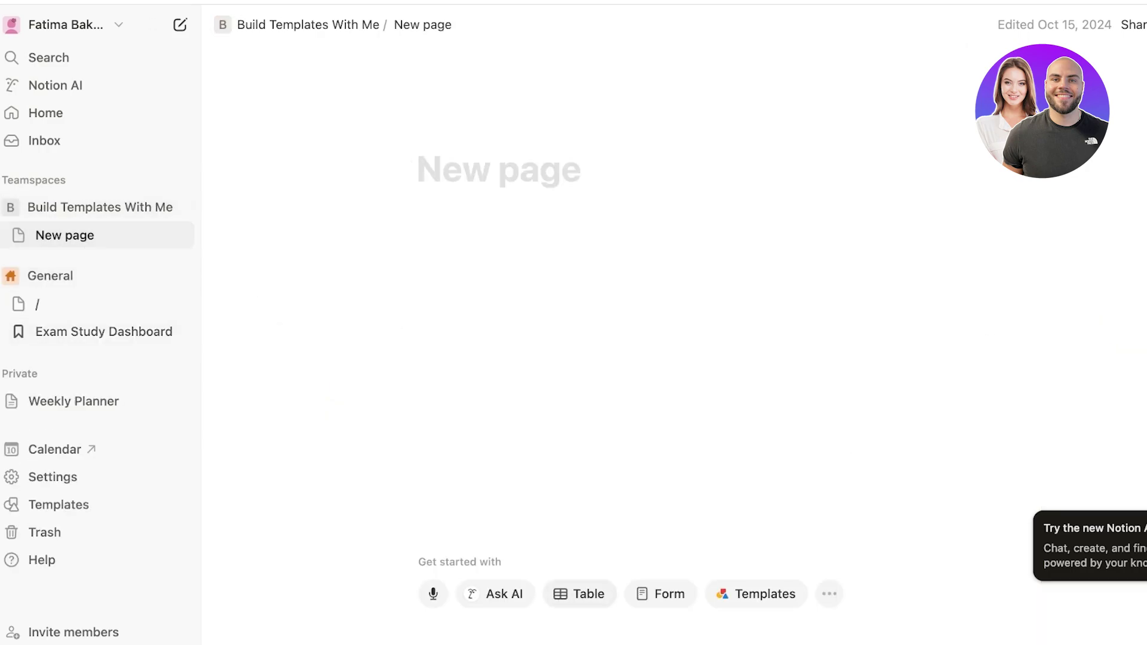
Step: Add the Marketplace Project Management template to the Build Templates With Me teamspace
{"action": "left_click", "coordinate": [59, 505]}
{"action": "scroll", "coordinate": [574, 359], "scroll_direction": "down", "scroll_amount": 3}
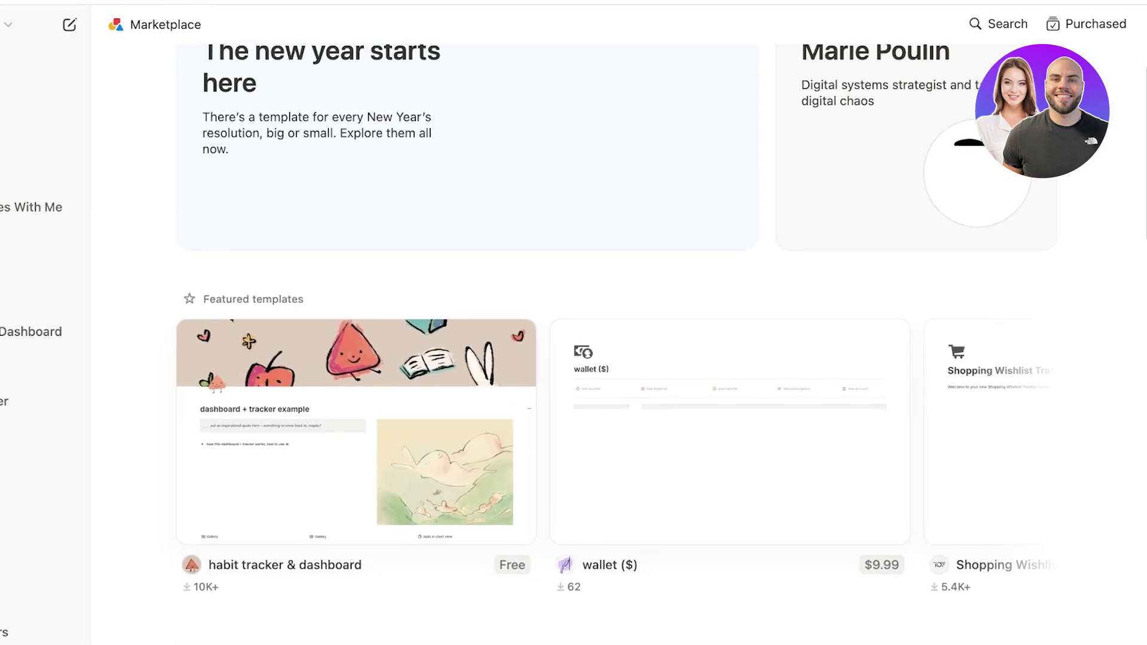
{"action": "scroll", "coordinate": [598, 359], "scroll_direction": "down", "scroll_amount": 5}
{"action": "scroll", "coordinate": [598, 359], "scroll_direction": "down", "scroll_amount": 4}
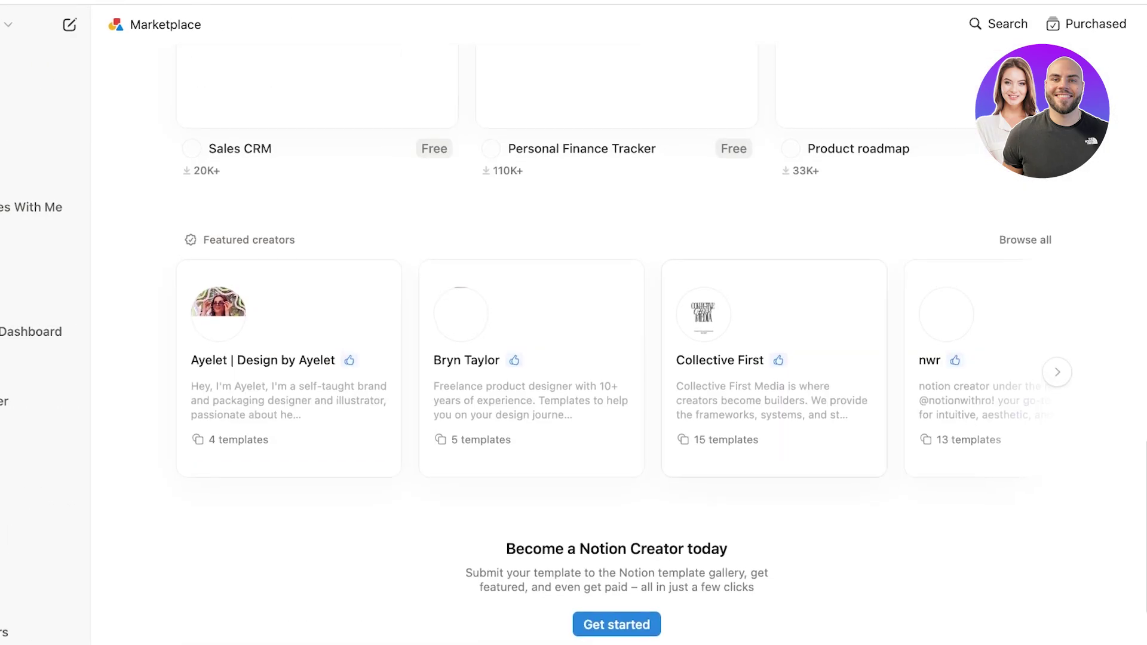
{"action": "scroll", "coordinate": [598, 359], "scroll_direction": "up", "scroll_amount": 15}
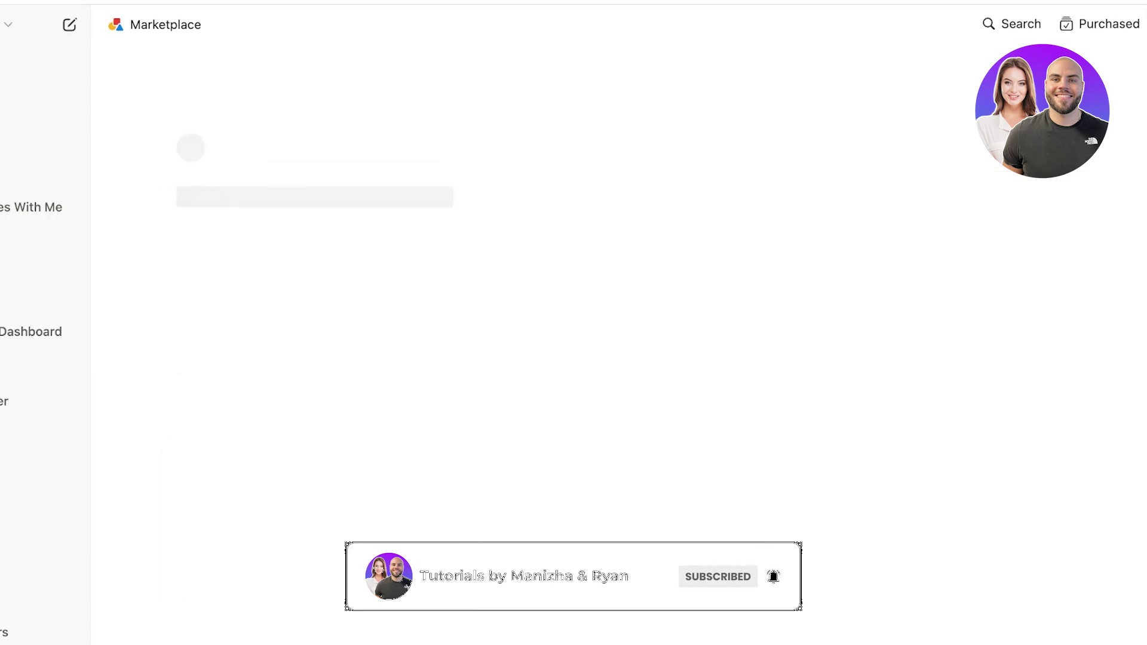
{"action": "left_click", "coordinate": [252, 286]}
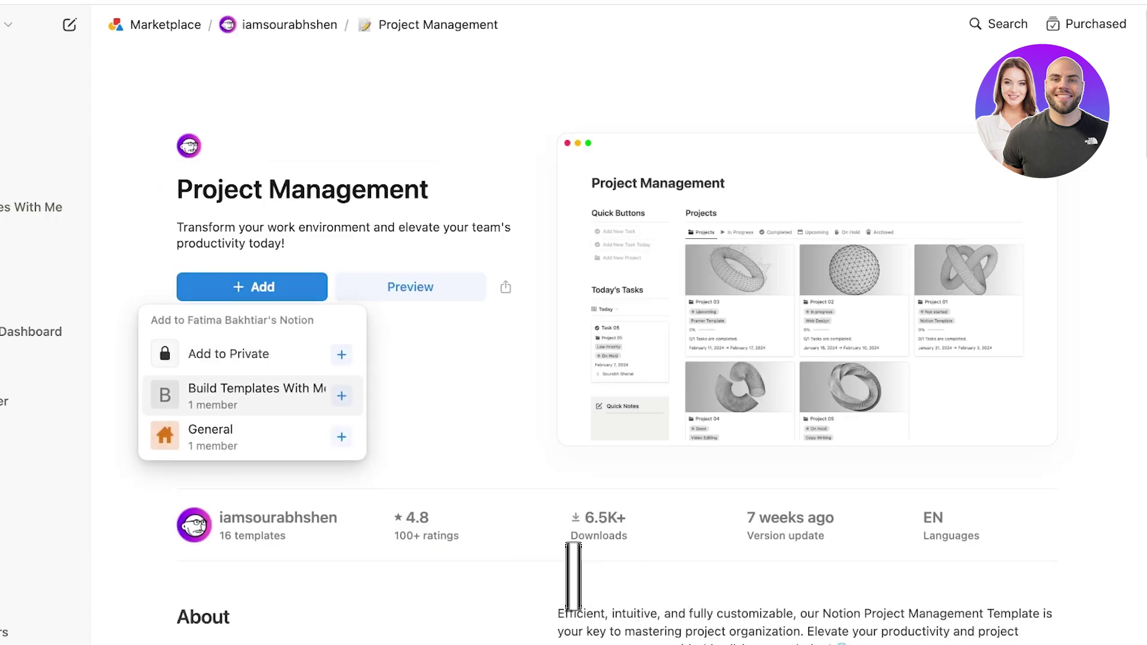
{"action": "left_click", "coordinate": [342, 355]}
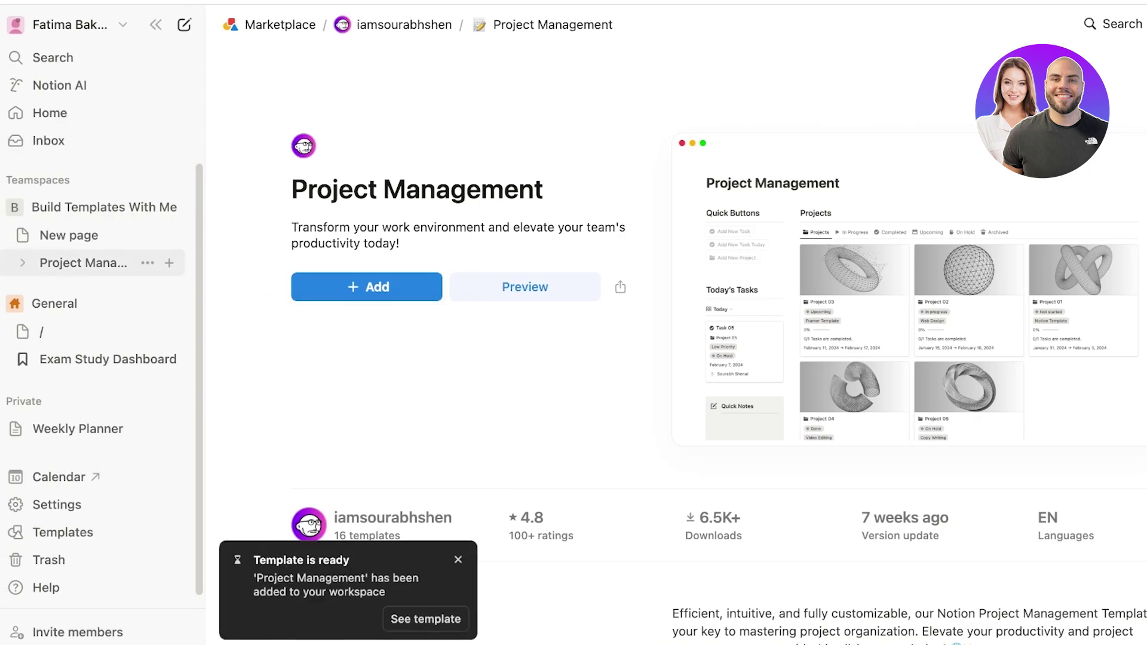
Step: Open the Project Management page and scroll through Projects, Tasks, Calendar and Timeline
{"action": "left_click", "coordinate": [84, 262]}
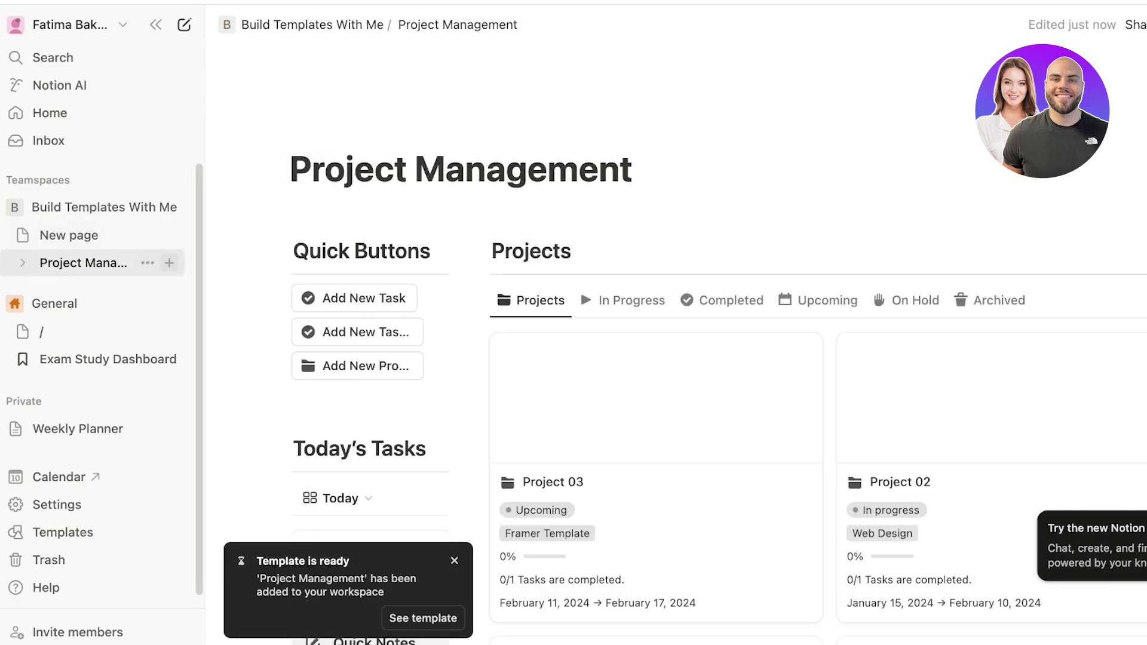
{"action": "scroll", "coordinate": [676, 334], "scroll_direction": "down", "scroll_amount": 10}
{"action": "scroll", "coordinate": [675, 334], "scroll_direction": "down", "scroll_amount": 5}
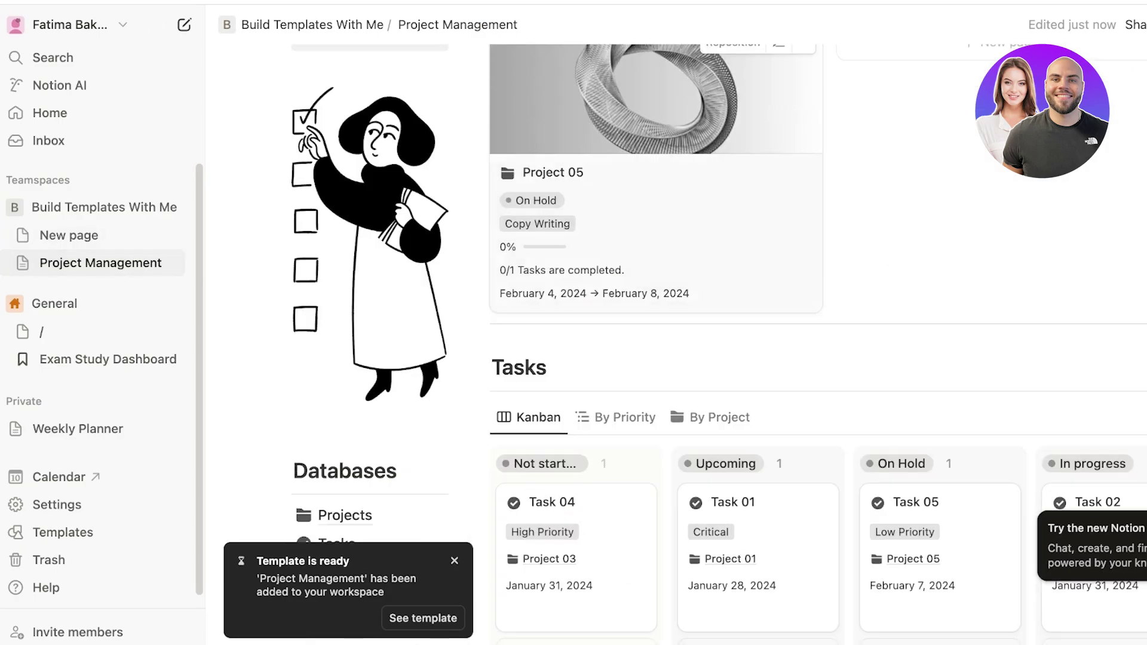
{"action": "scroll", "coordinate": [676, 334], "scroll_direction": "down", "scroll_amount": 5}
{"action": "scroll", "coordinate": [467, 269], "scroll_direction": "up", "scroll_amount": 4}
{"action": "scroll", "coordinate": [466, 269], "scroll_direction": "up", "scroll_amount": 1}
{"action": "scroll", "coordinate": [645, 281], "scroll_direction": "down", "scroll_amount": 4}
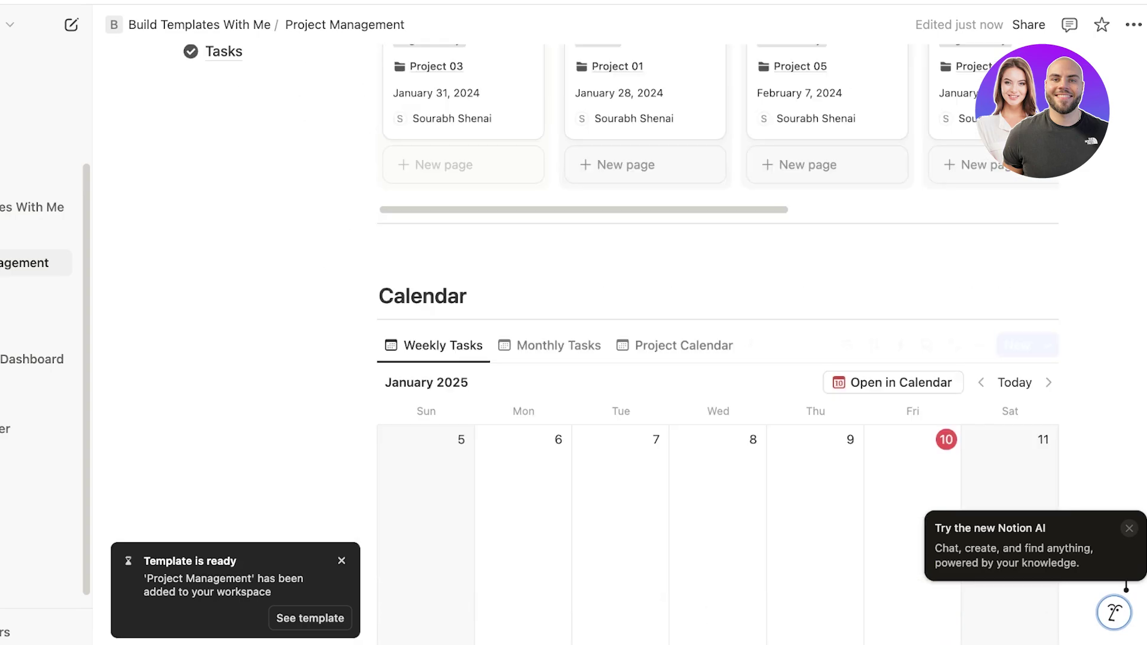
{"action": "scroll", "coordinate": [645, 281], "scroll_direction": "down", "scroll_amount": 3}
{"action": "scroll", "coordinate": [646, 281], "scroll_direction": "down", "scroll_amount": 8}
{"action": "scroll", "coordinate": [646, 281], "scroll_direction": "down", "scroll_amount": 2}
{"action": "scroll", "coordinate": [717, 335], "scroll_direction": "up", "scroll_amount": 5}
{"action": "scroll", "coordinate": [717, 335], "scroll_direction": "up", "scroll_amount": 10}
{"action": "scroll", "coordinate": [718, 335], "scroll_direction": "up", "scroll_amount": 5}
{"action": "scroll", "coordinate": [718, 335], "scroll_direction": "down", "scroll_amount": 3}
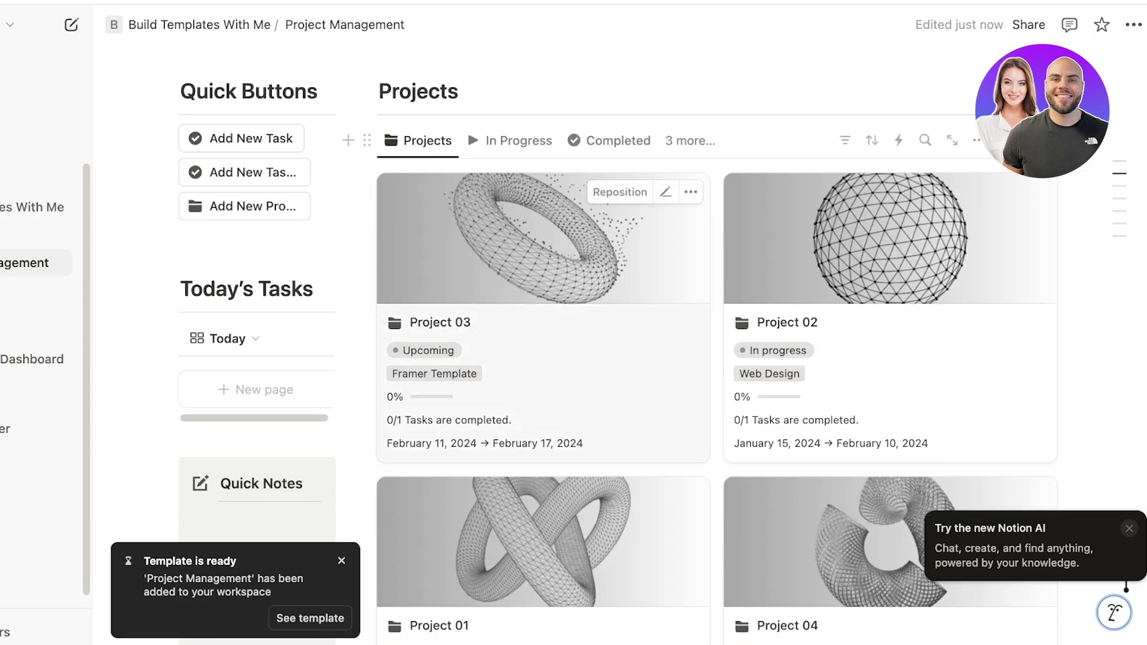
{"action": "scroll", "coordinate": [718, 334], "scroll_direction": "down", "scroll_amount": 5}
{"action": "scroll", "coordinate": [718, 334], "scroll_direction": "down", "scroll_amount": 10}
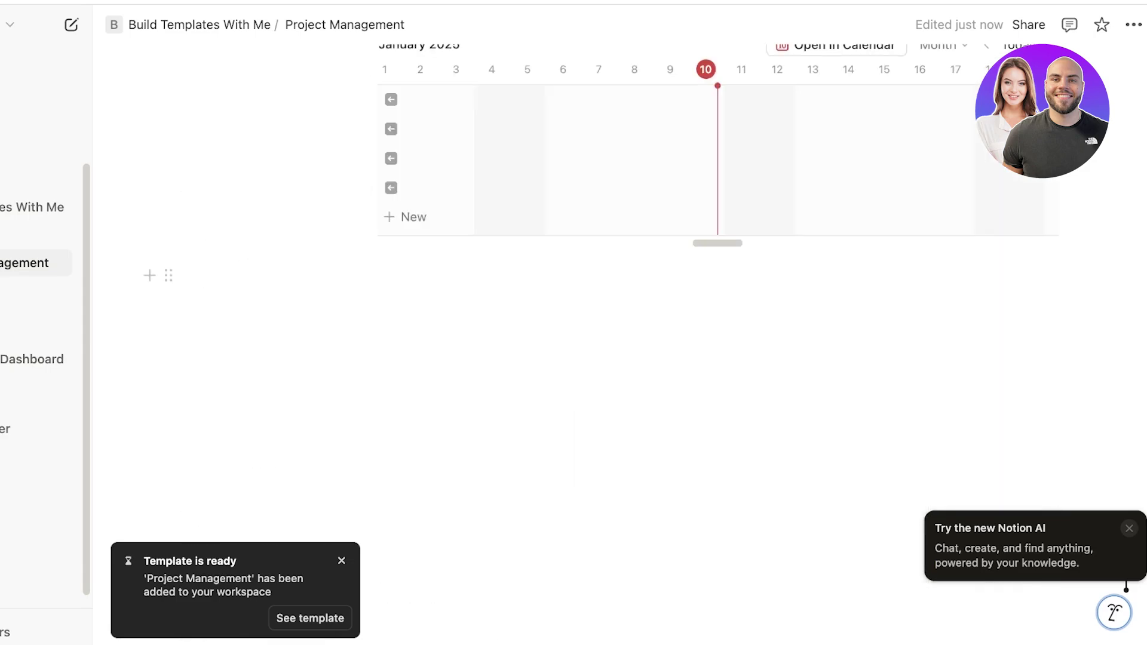
Step: Bring up the block-type list below the timeline, then scroll back up to the Projects gallery
{"action": "left_click", "coordinate": [149, 275]}
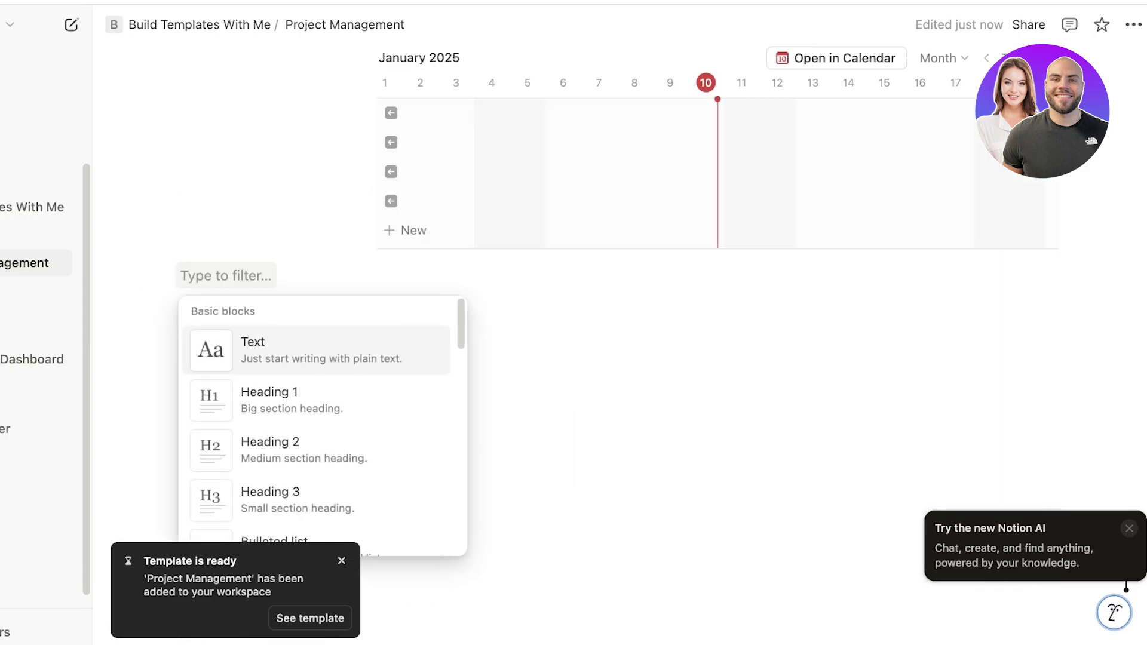
{"action": "scroll", "coordinate": [323, 424], "scroll_direction": "down", "scroll_amount": 5}
{"action": "scroll", "coordinate": [323, 425], "scroll_direction": "down", "scroll_amount": 3}
{"action": "scroll", "coordinate": [323, 424], "scroll_direction": "up", "scroll_amount": 3}
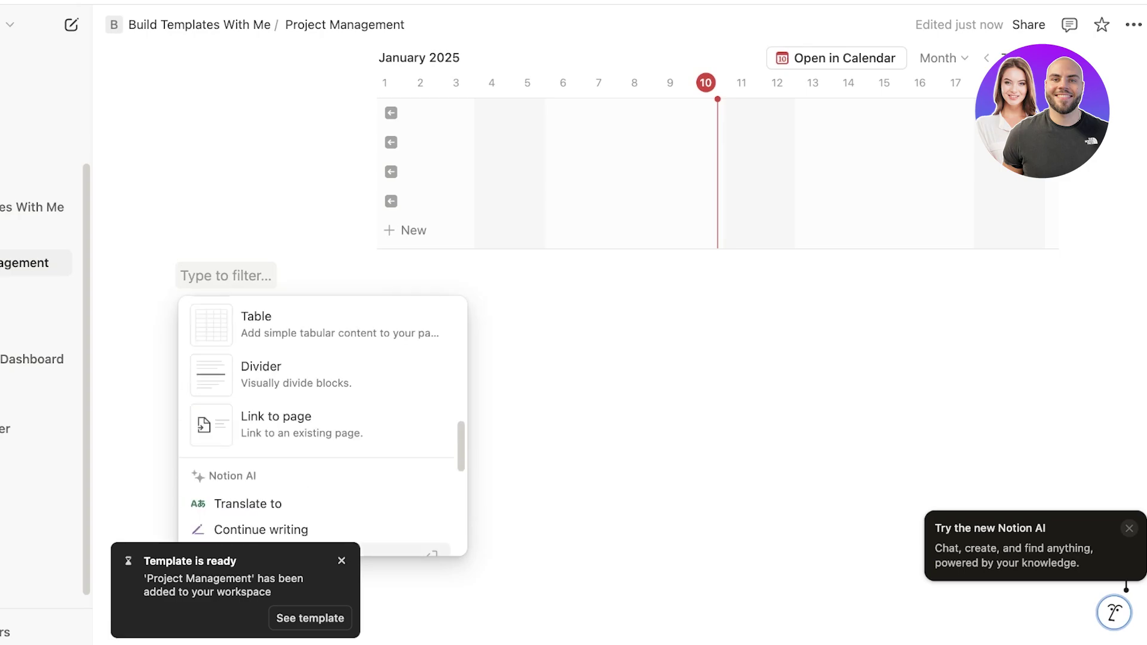
{"action": "scroll", "coordinate": [316, 365], "scroll_direction": "up", "scroll_amount": 1}
{"action": "scroll", "coordinate": [316, 359], "scroll_direction": "up", "scroll_amount": 1}
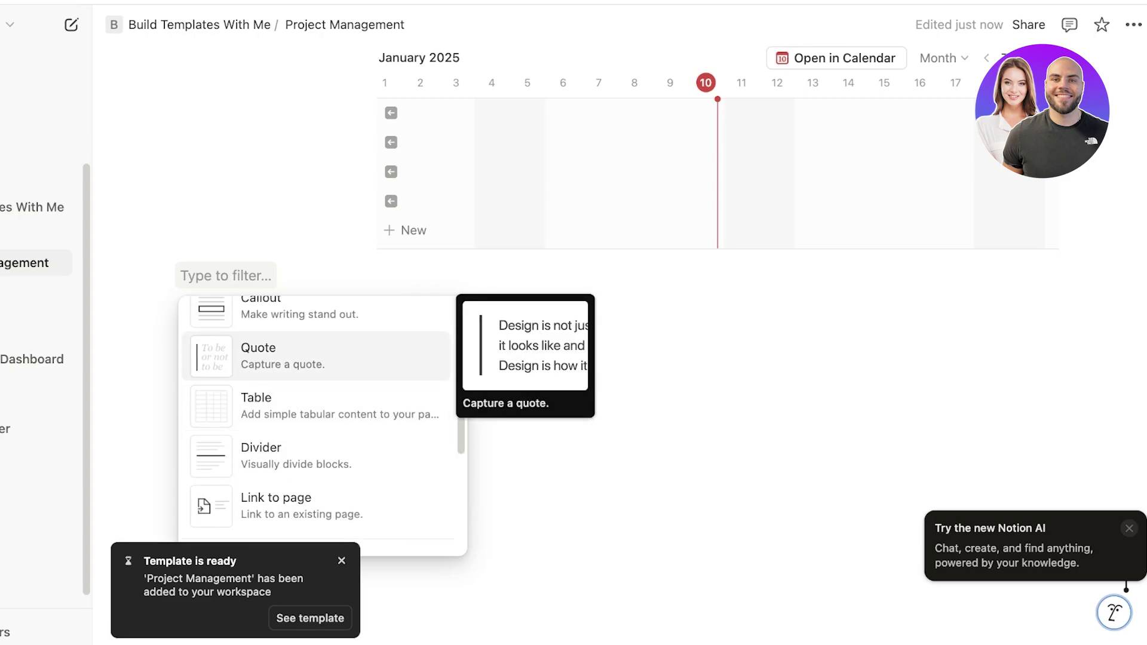
{"action": "scroll", "coordinate": [322, 383], "scroll_direction": "up", "scroll_amount": 1}
{"action": "scroll", "coordinate": [323, 383], "scroll_direction": "up", "scroll_amount": 2}
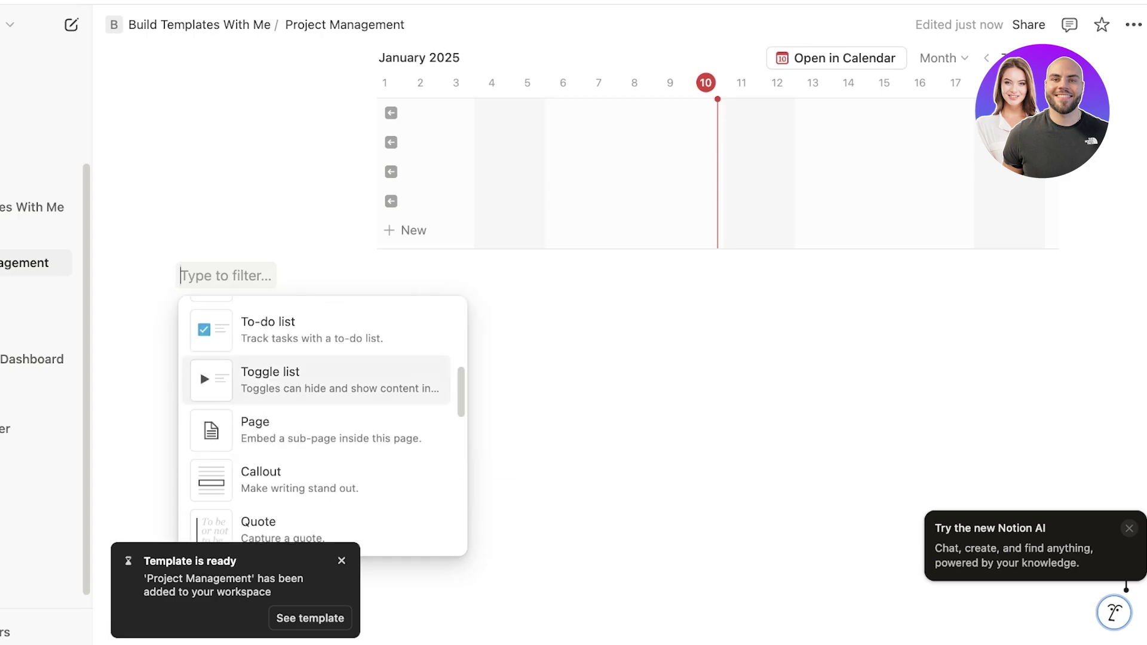
{"action": "scroll", "coordinate": [324, 383], "scroll_direction": "up", "scroll_amount": 3}
{"action": "scroll", "coordinate": [598, 359], "scroll_direction": "up", "scroll_amount": 8}
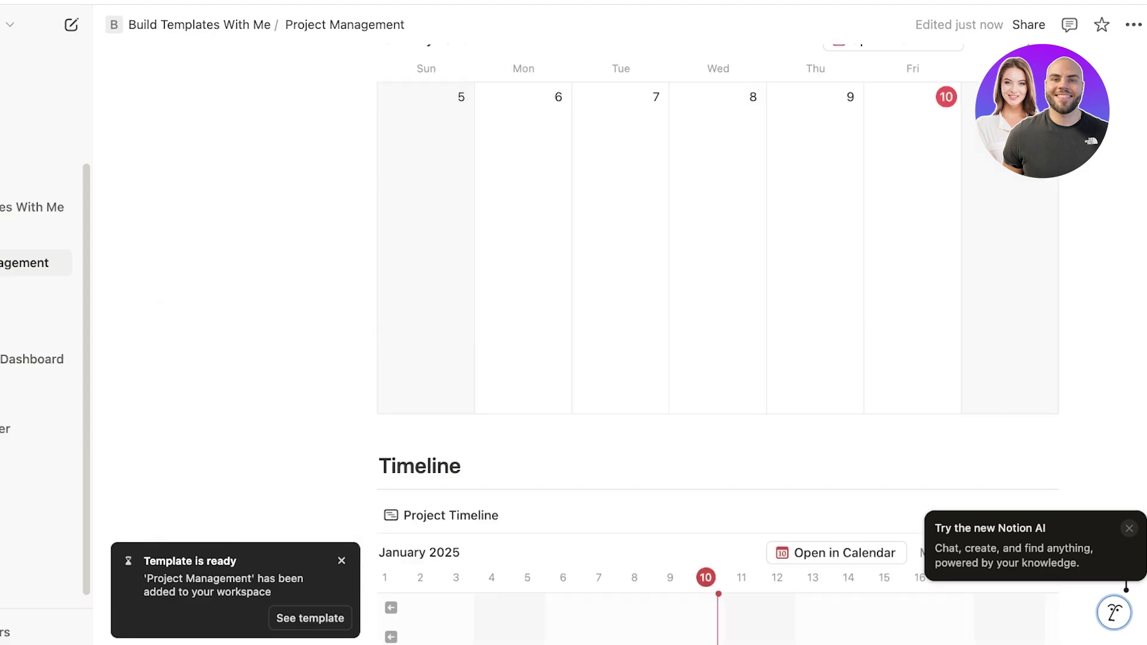
{"action": "scroll", "coordinate": [598, 359], "scroll_direction": "down", "scroll_amount": 3}
{"action": "scroll", "coordinate": [598, 359], "scroll_direction": "up", "scroll_amount": 10}
{"action": "scroll", "coordinate": [598, 358], "scroll_direction": "up", "scroll_amount": 5}
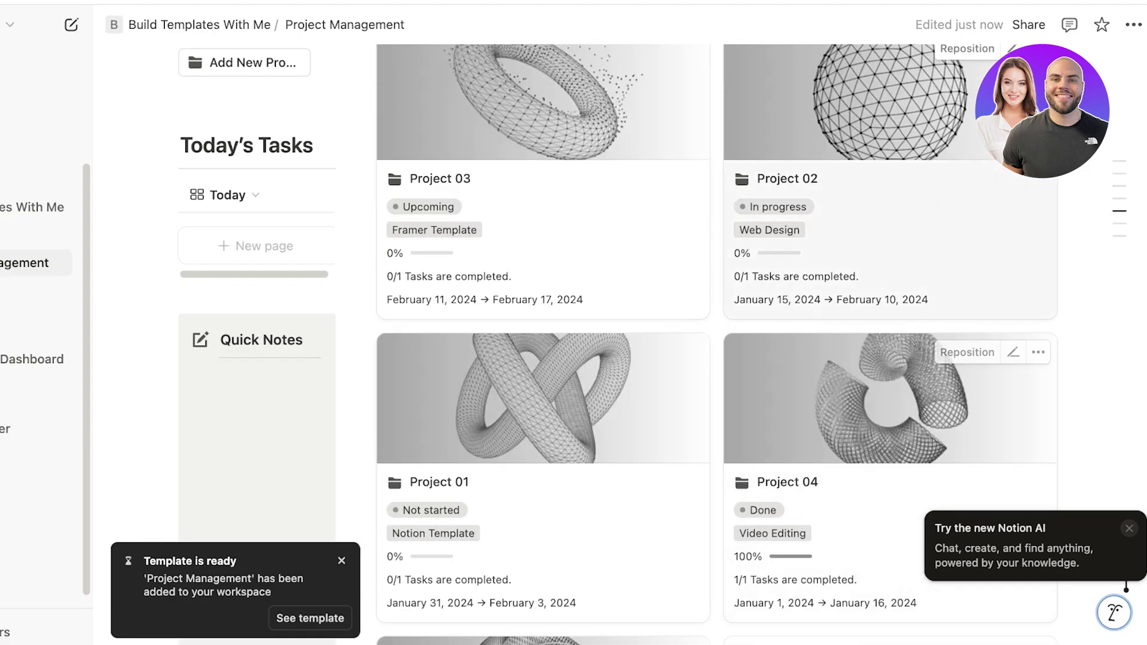
Step: Preview Project 01 and look through its properties, completion status and linked Task 01
{"action": "left_click", "coordinate": [664, 352]}
{"action": "scroll", "coordinate": [556, 330], "scroll_direction": "down", "scroll_amount": 5}
{"action": "scroll", "coordinate": [556, 329], "scroll_direction": "down", "scroll_amount": 4}
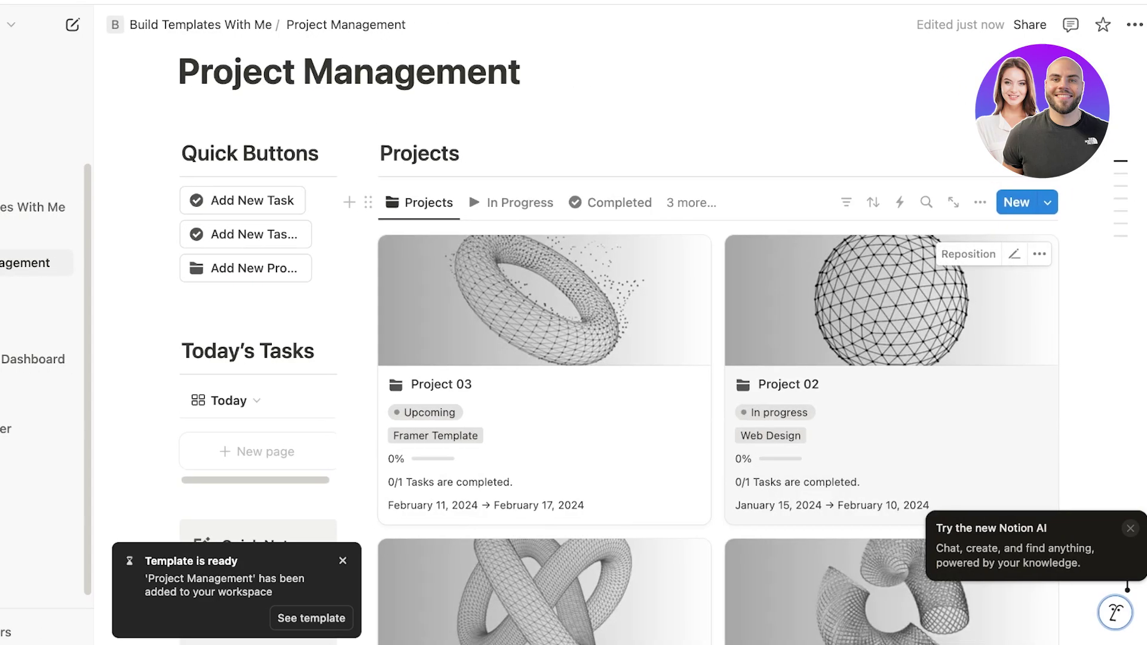
{"action": "scroll", "coordinate": [574, 359], "scroll_direction": "up", "scroll_amount": 3}
Step: Switch the Projects gallery to In Progress, then Completed, leaving only Project 04
{"action": "left_click", "coordinate": [520, 300]}
{"action": "left_click", "coordinate": [620, 301]}
{"action": "key", "text": "Escape"}
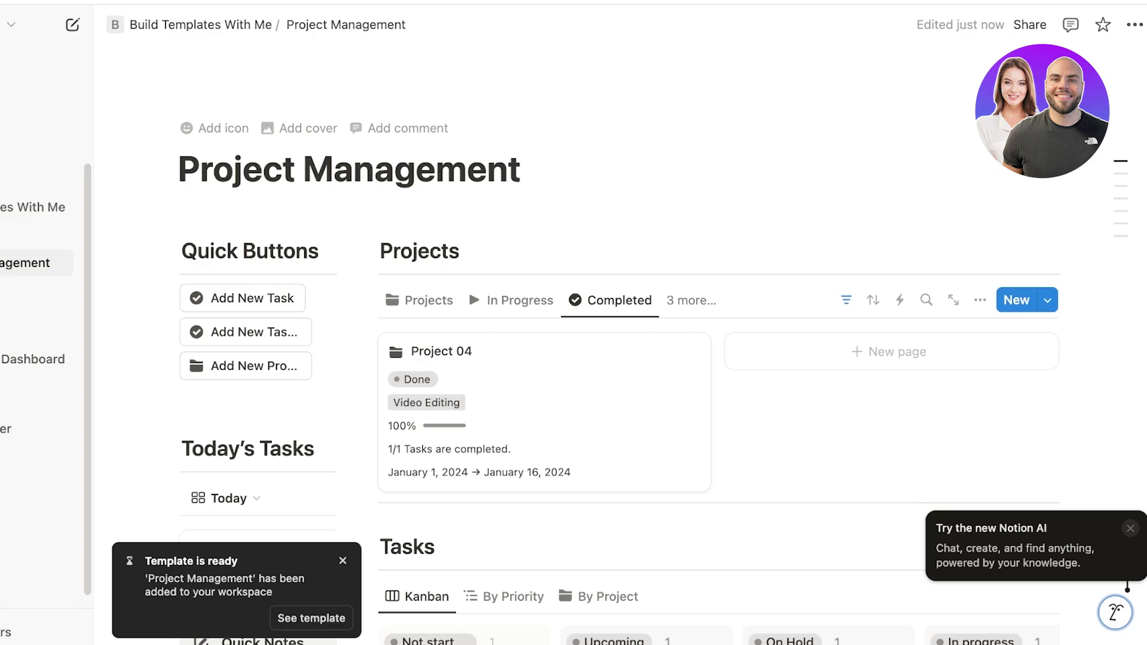
{"action": "scroll", "coordinate": [574, 323], "scroll_direction": "down", "scroll_amount": 1}
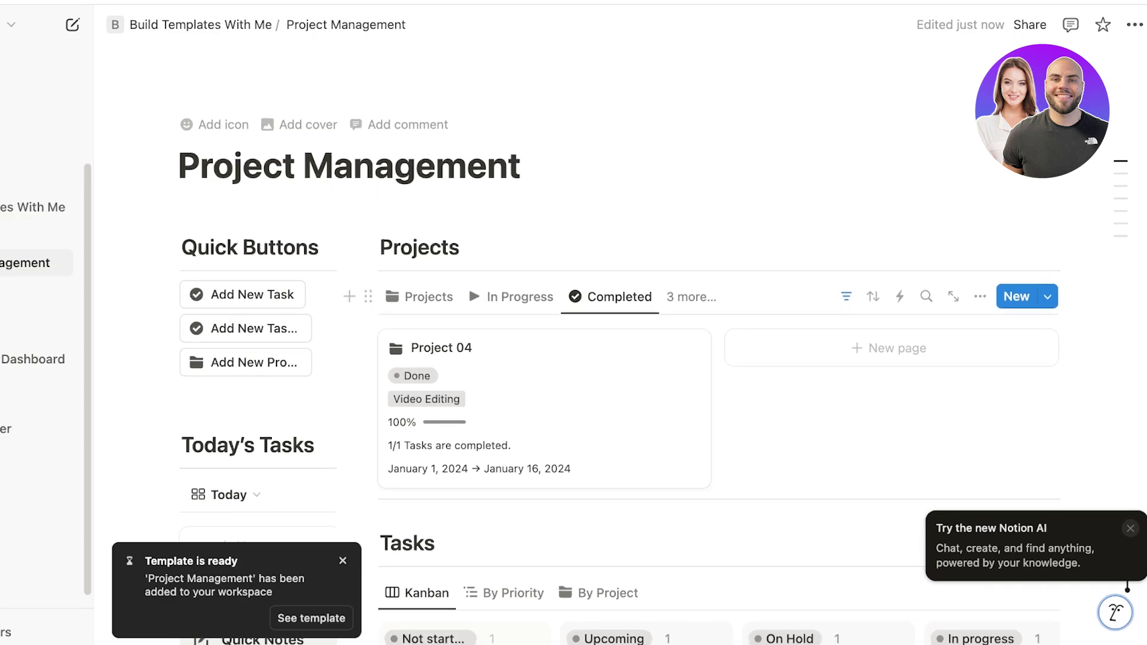
{"action": "scroll", "coordinate": [574, 359], "scroll_direction": "down", "scroll_amount": 2}
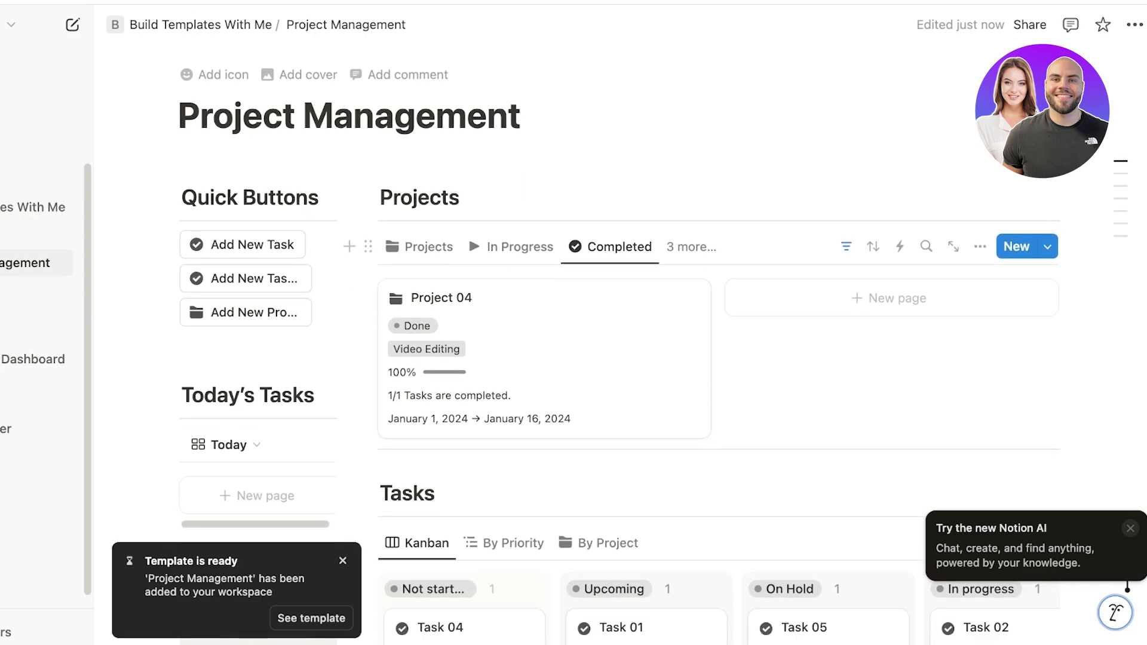
{"action": "scroll", "coordinate": [574, 322], "scroll_direction": "down", "scroll_amount": 4}
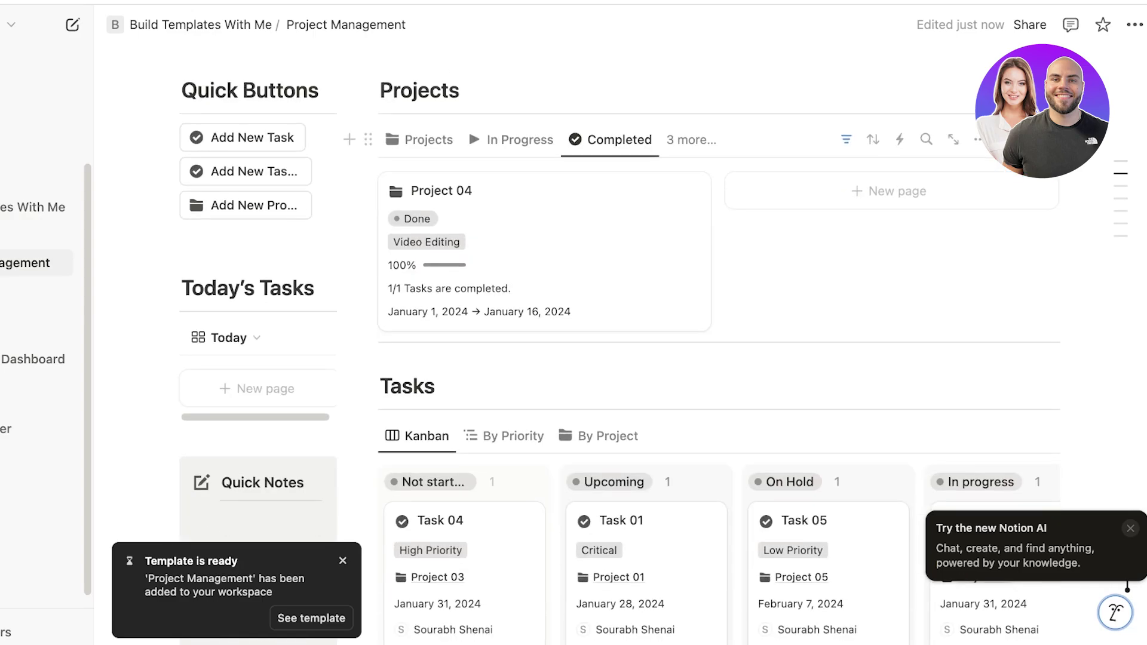
{"action": "scroll", "coordinate": [573, 324], "scroll_direction": "up", "scroll_amount": 5}
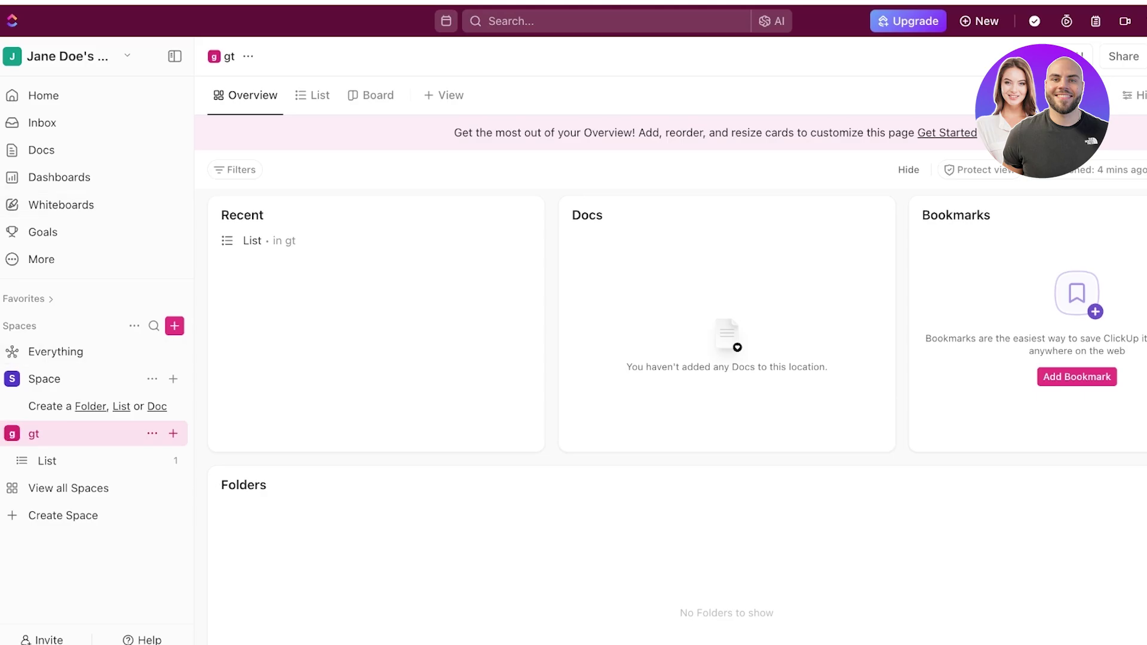
Step: Open the gt space's List to see its To Do, In Progress and Complete board
{"action": "left_click", "coordinate": [47, 462]}
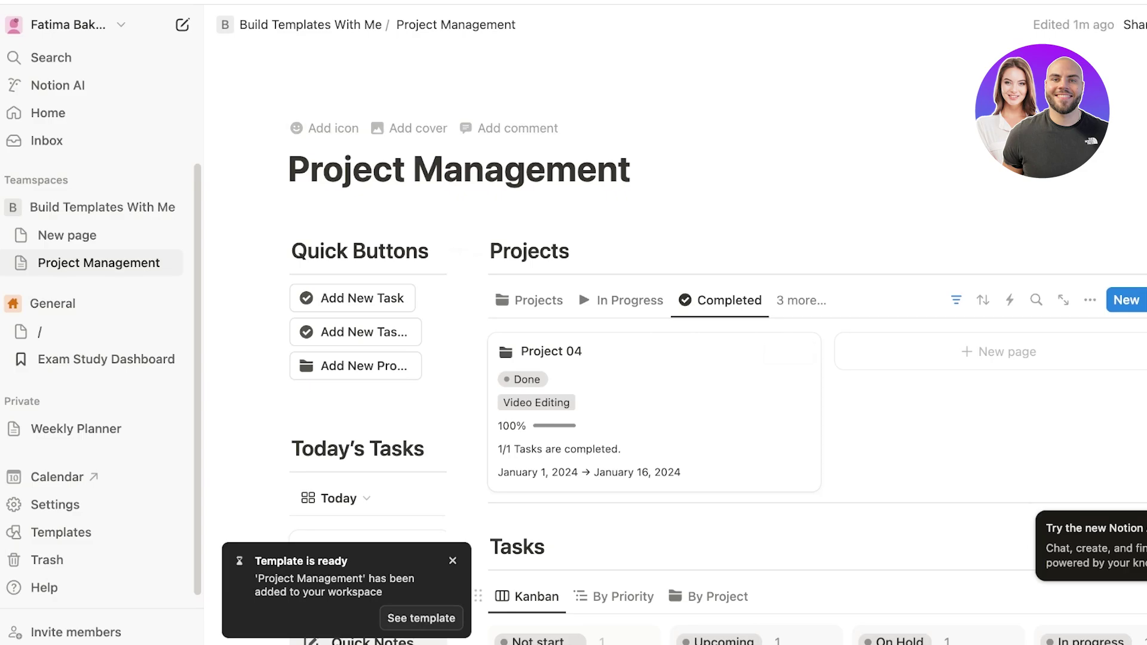
{"action": "scroll", "coordinate": [579, 285], "scroll_direction": "down", "scroll_amount": 5}
{"action": "scroll", "coordinate": [756, 384], "scroll_direction": "down", "scroll_amount": 8}
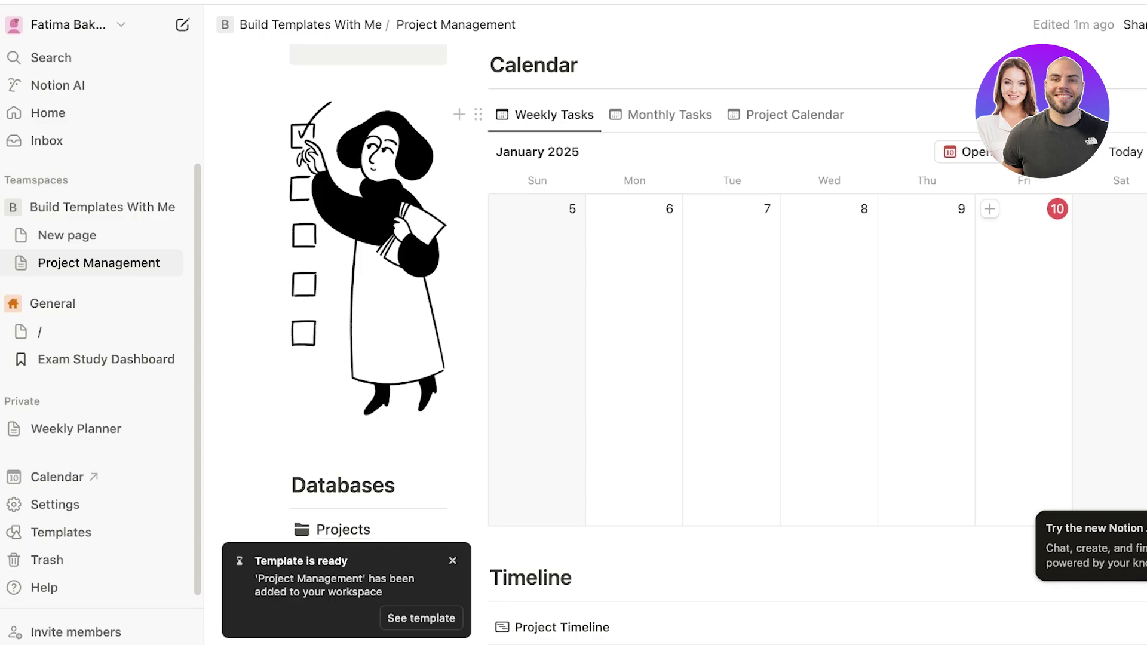
{"action": "scroll", "coordinate": [675, 323], "scroll_direction": "down", "scroll_amount": 3}
{"action": "scroll", "coordinate": [675, 323], "scroll_direction": "down", "scroll_amount": 1}
{"action": "scroll", "coordinate": [674, 322], "scroll_direction": "down", "scroll_amount": 2}
{"action": "scroll", "coordinate": [675, 322], "scroll_direction": "down", "scroll_amount": 4}
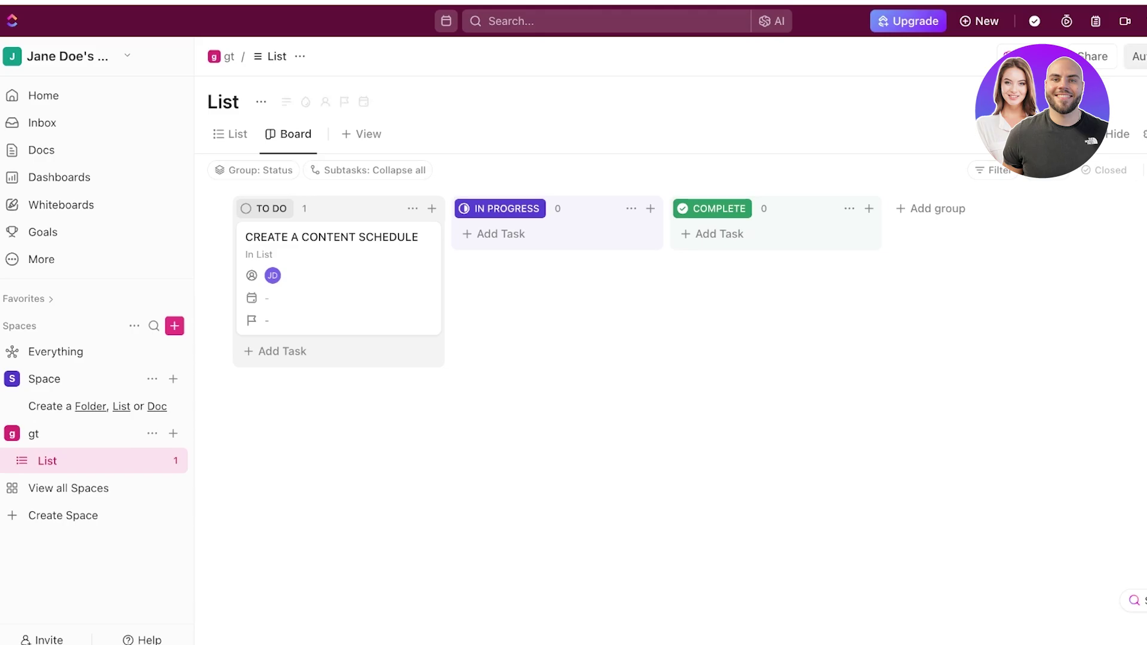
Step: Scroll the Automations sidebar down toward the HubSpot, Twilio and Feedback integrations
{"action": "scroll", "coordinate": [158, 359], "scroll_direction": "down", "scroll_amount": 3}
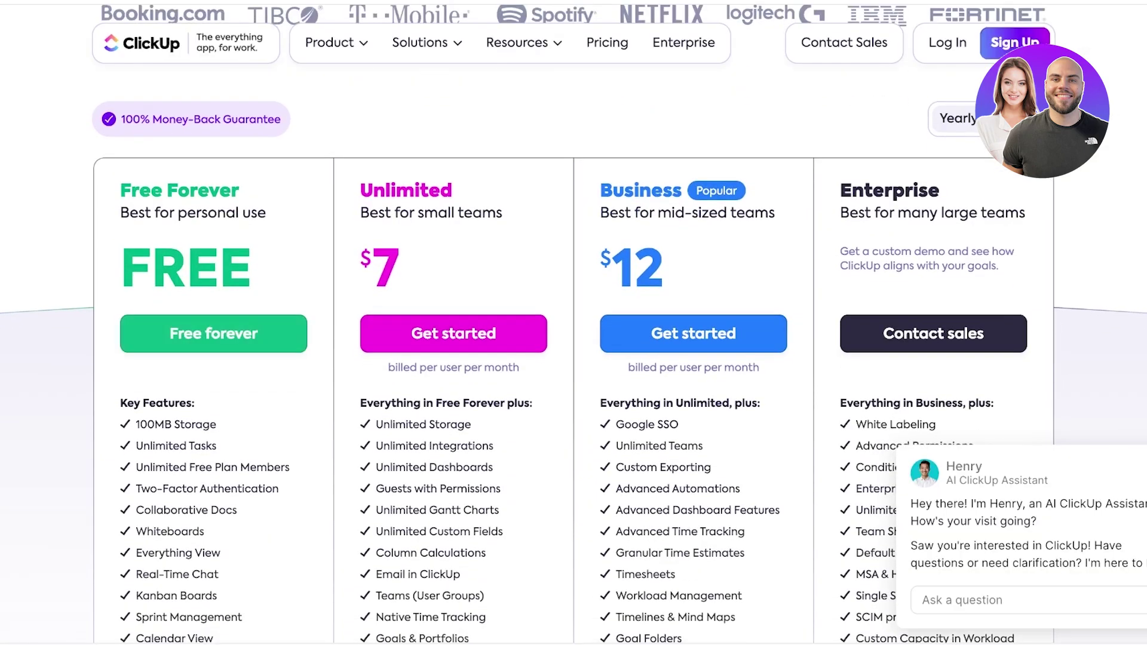
Step: Switch ClickUp pricing to monthly billing, showing Unlimited at $10 and Business at $19
{"action": "scroll", "coordinate": [574, 358], "scroll_direction": "down", "scroll_amount": 1}
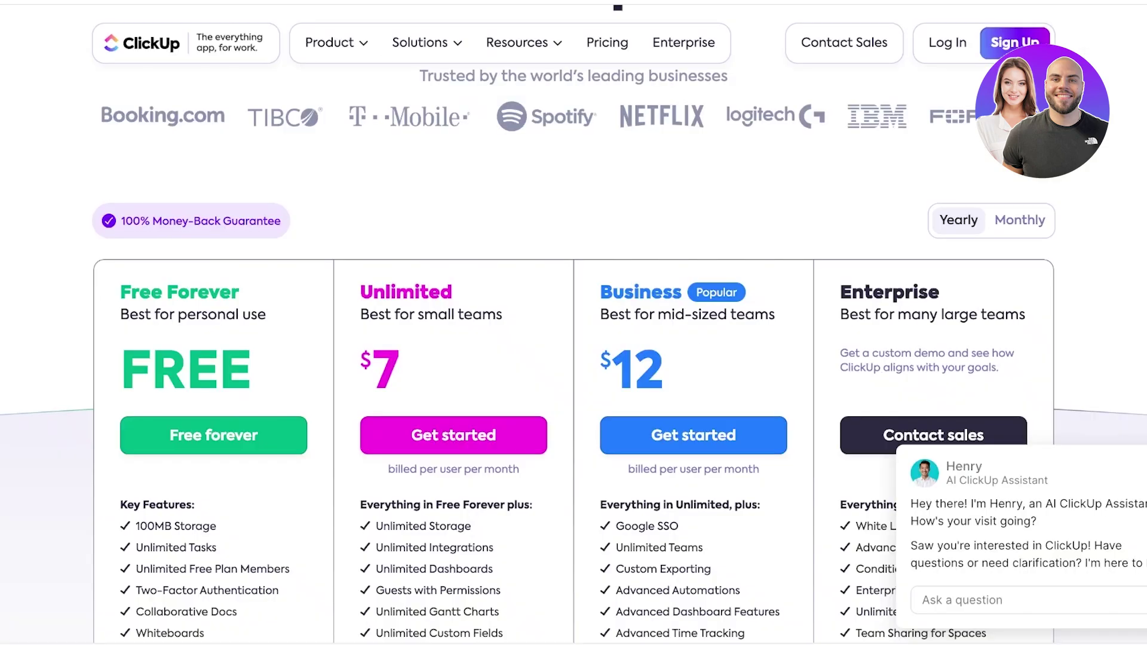
{"action": "scroll", "coordinate": [574, 350], "scroll_direction": "down", "scroll_amount": 3}
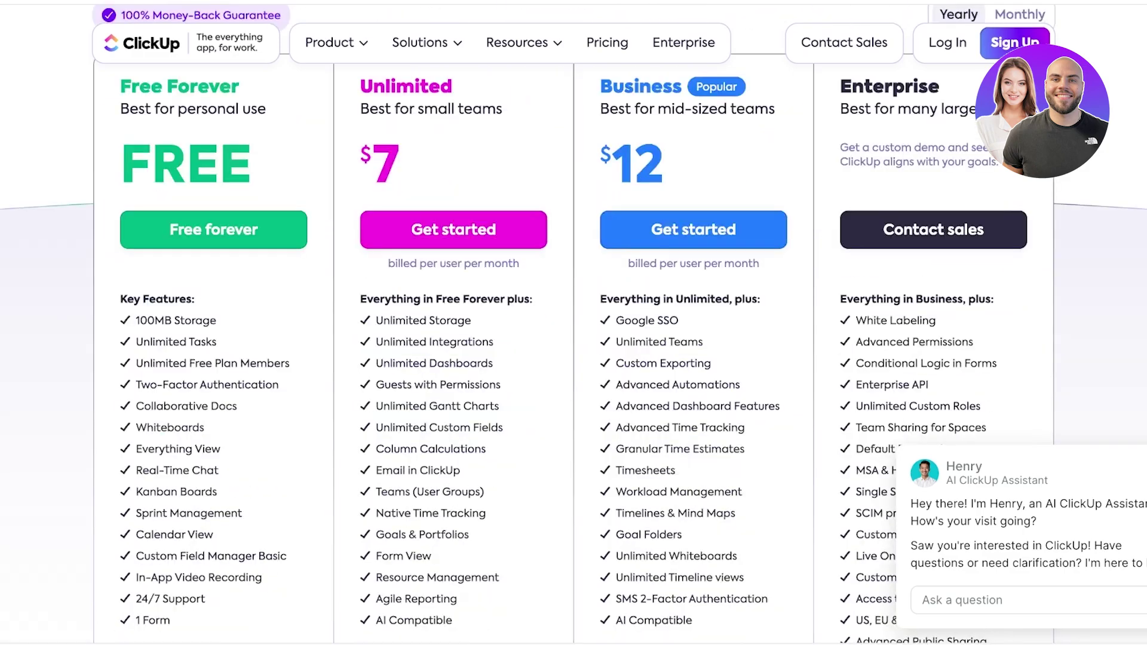
{"action": "scroll", "coordinate": [573, 350], "scroll_direction": "up", "scroll_amount": 3}
{"action": "left_click", "coordinate": [1020, 197]}
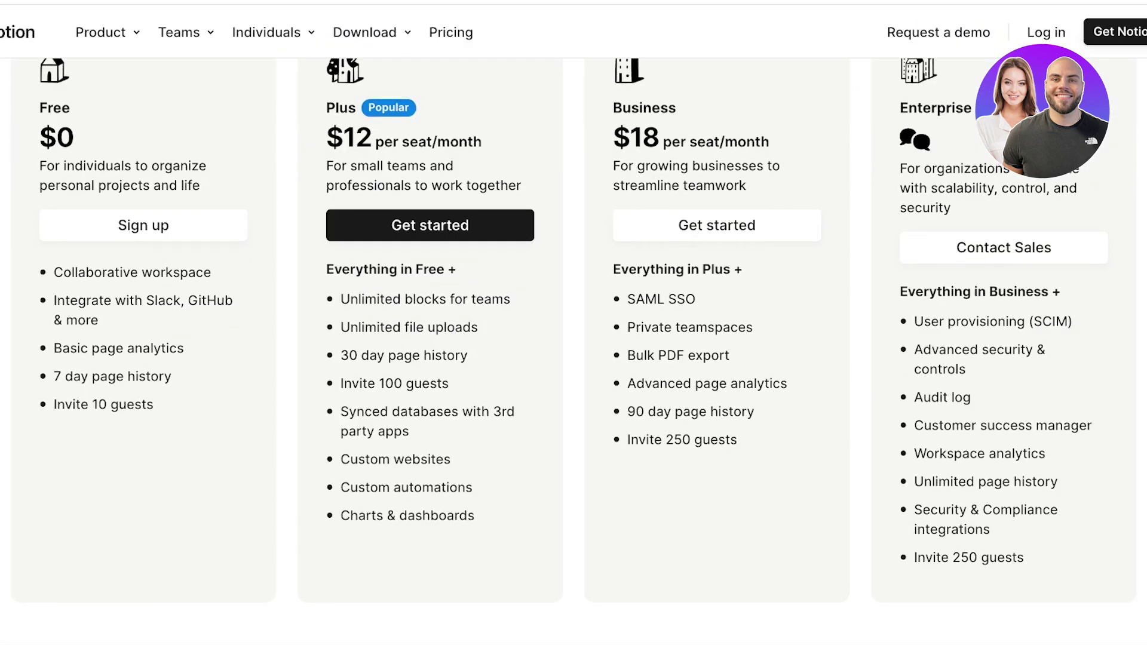
{"action": "scroll", "coordinate": [574, 351], "scroll_direction": "up", "scroll_amount": 4}
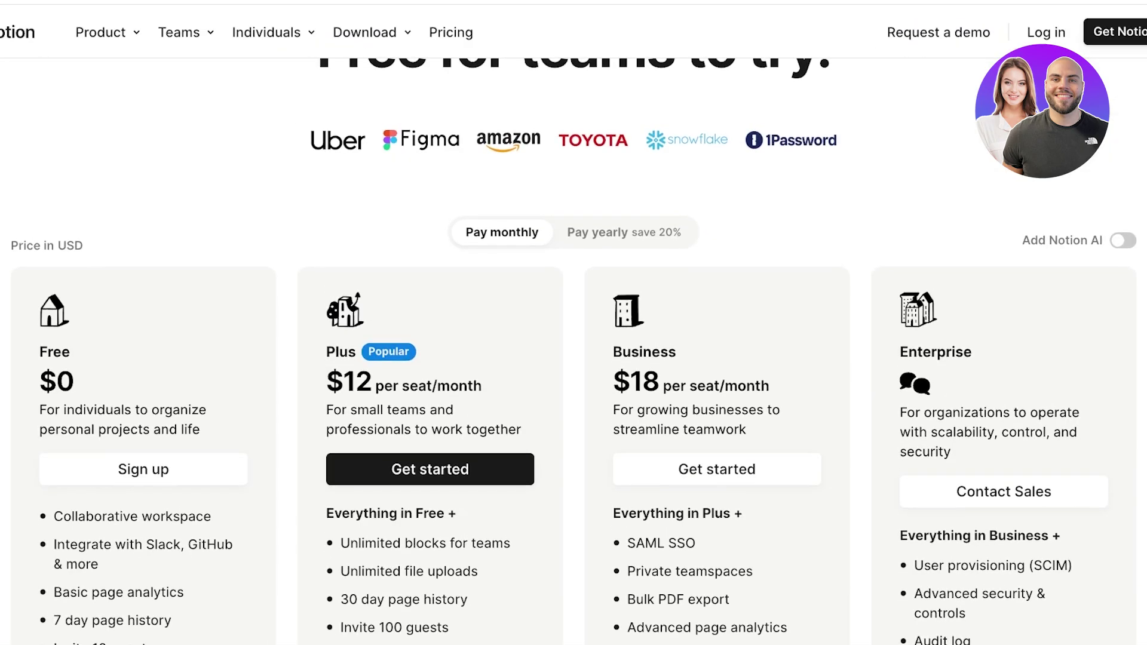
{"action": "scroll", "coordinate": [574, 351], "scroll_direction": "down", "scroll_amount": 1}
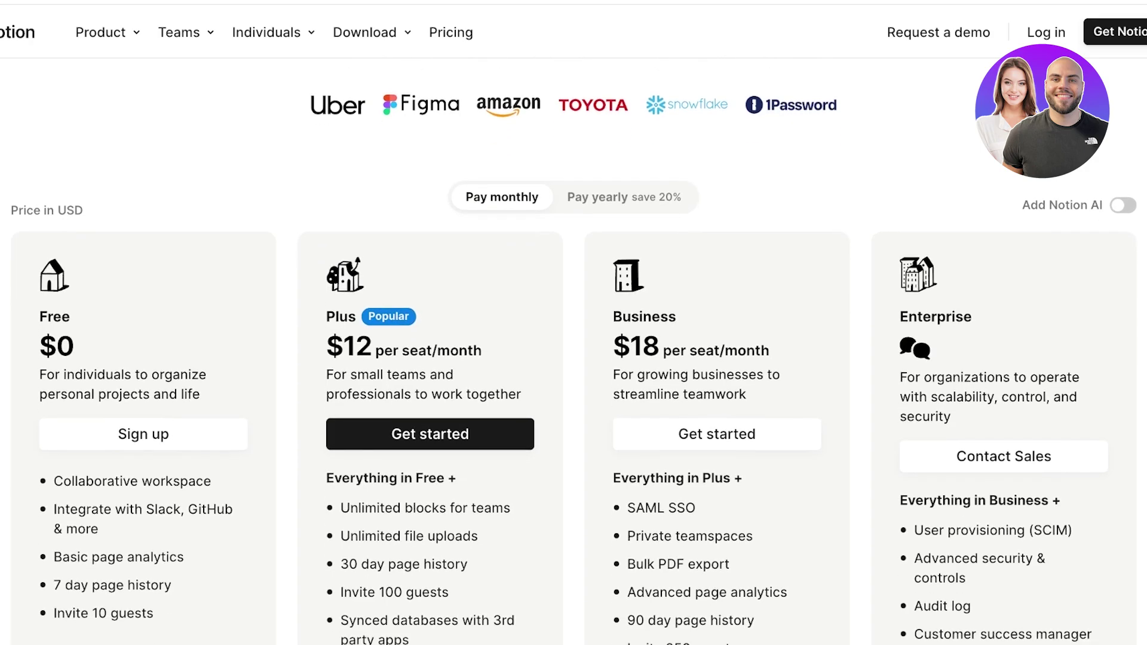
{"action": "scroll", "coordinate": [575, 352], "scroll_direction": "down", "scroll_amount": 3}
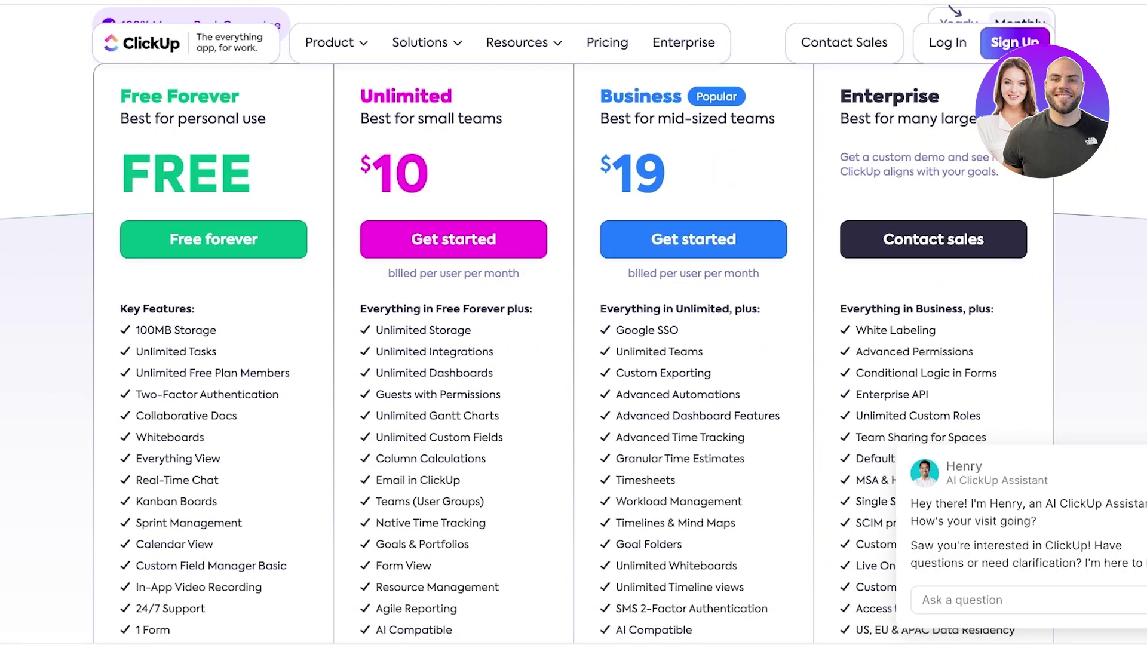
{"action": "scroll", "coordinate": [575, 323], "scroll_direction": "down", "scroll_amount": 2}
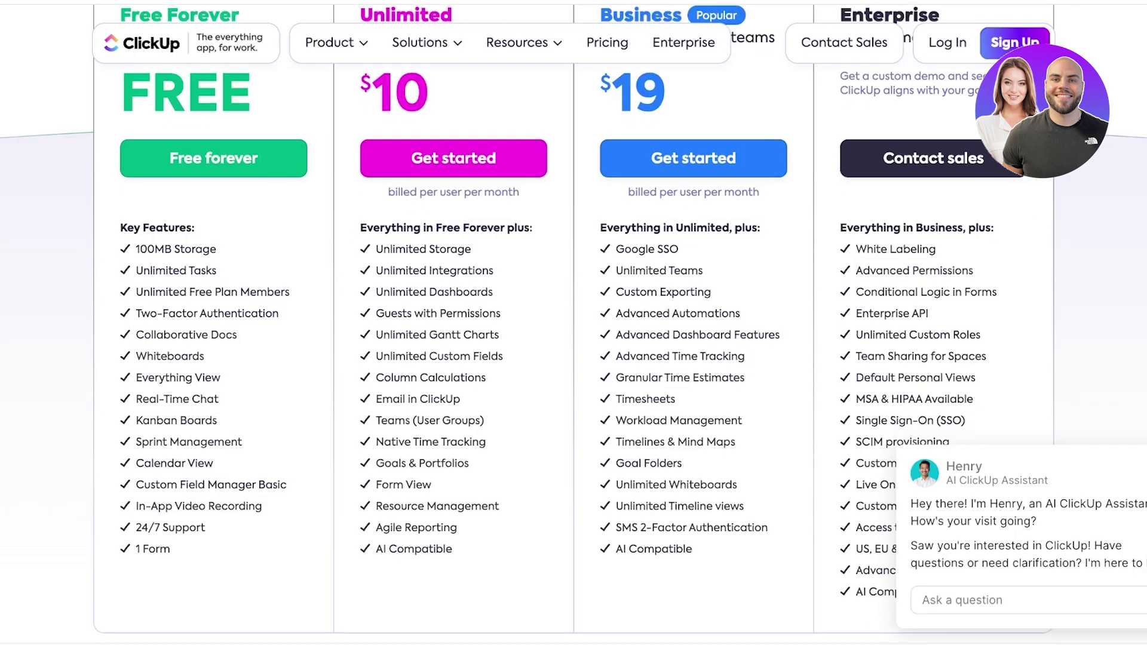